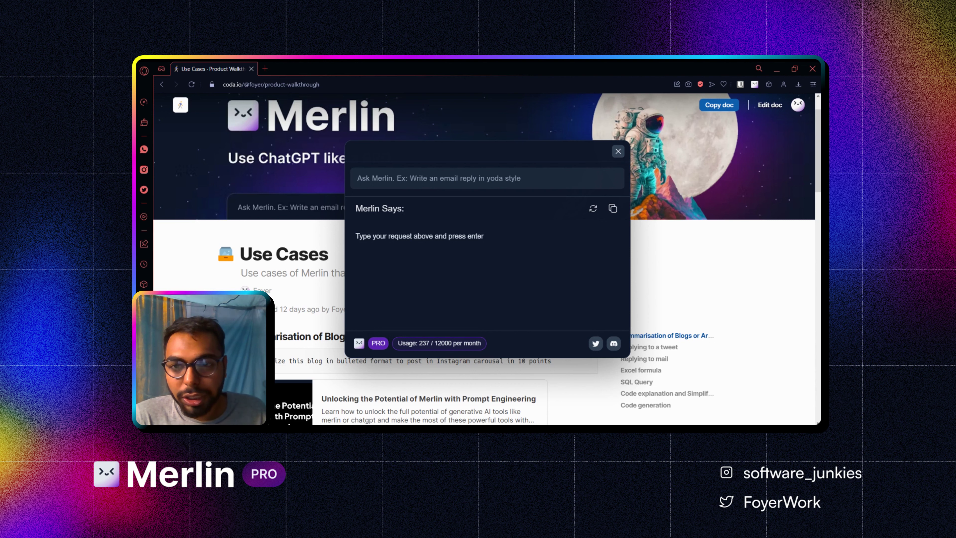
Dismiss the Merlin popup showing over the Coda use-cases page
{"action": "left_click", "coordinate": [654, 232]}
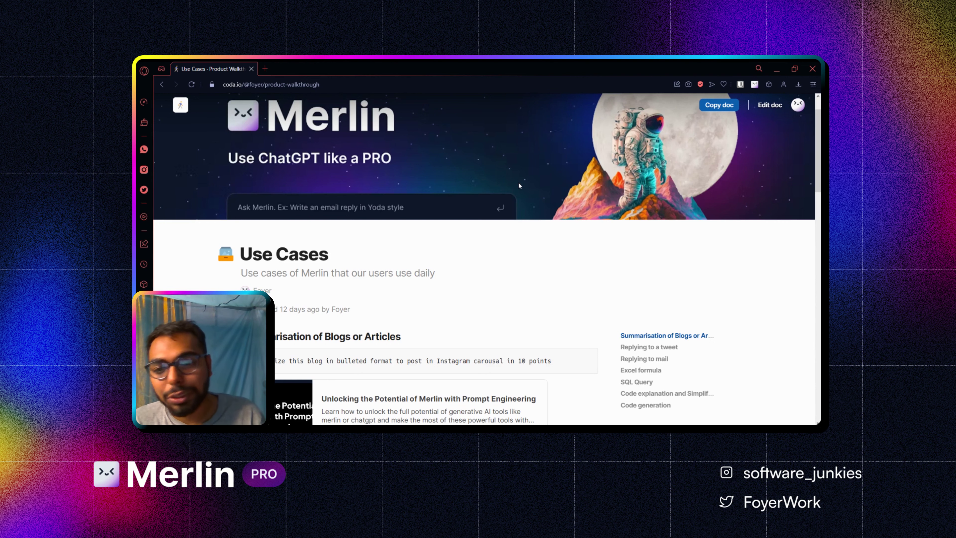
Open the prompt-engineering article in a new tab, select the summarise prompt, and switch to the article
{"action": "scroll", "coordinate": [518, 185], "scroll_direction": "down", "scroll_amount": 5}
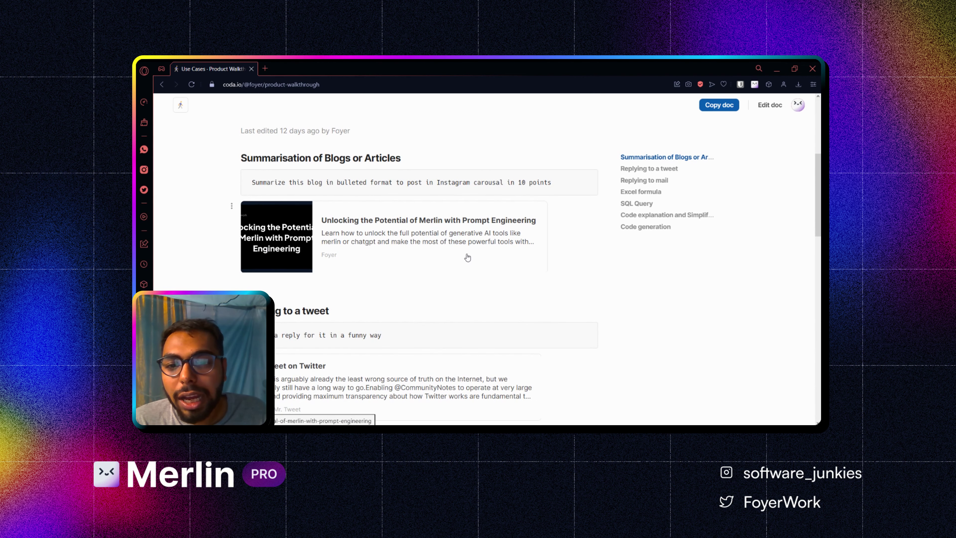
{"action": "left_click", "coordinate": [396, 240]}
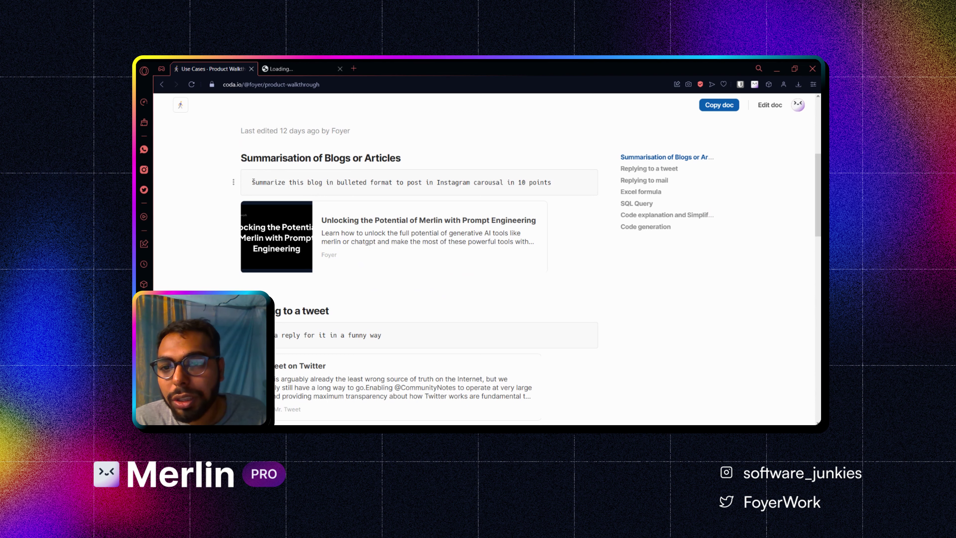
{"action": "left_click_drag", "start_coordinate": [253, 181], "coordinate": [554, 189]}
{"action": "key", "text": "ctrl+c"}
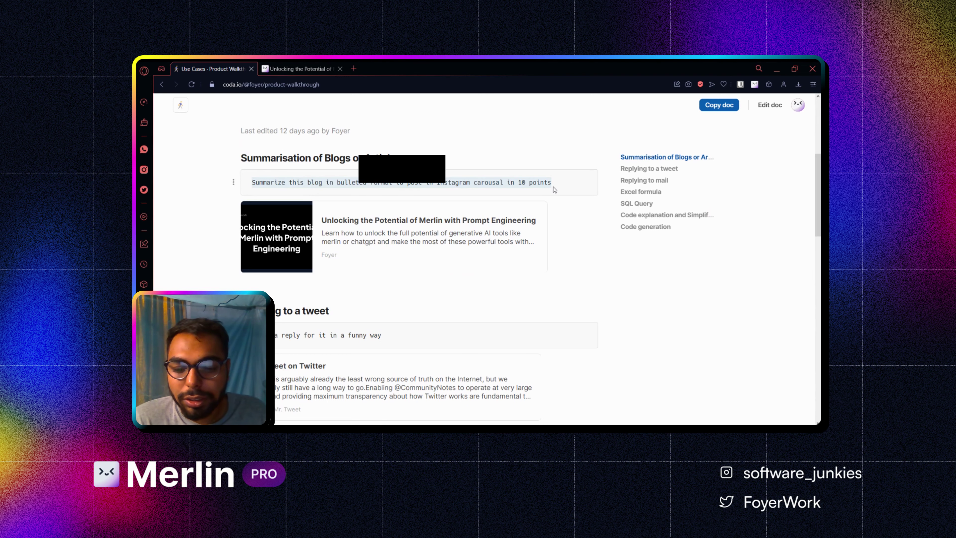
{"action": "left_click", "coordinate": [301, 67]}
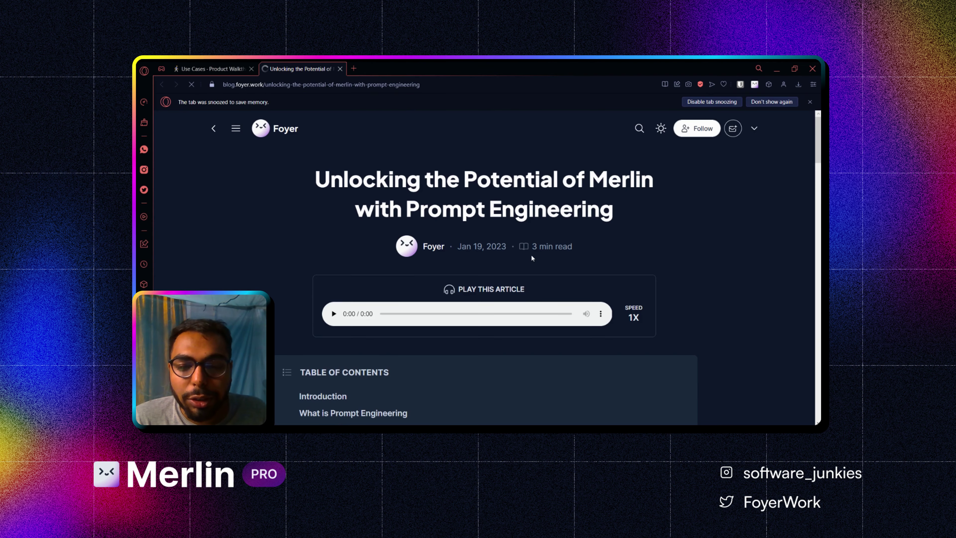
Select the Foyer article from Introduction to the end and open Merlin with it as context
{"action": "scroll", "coordinate": [470, 244], "scroll_direction": "down", "scroll_amount": 5}
{"action": "left_click_drag", "start_coordinate": [304, 228], "coordinate": [580, 287]}
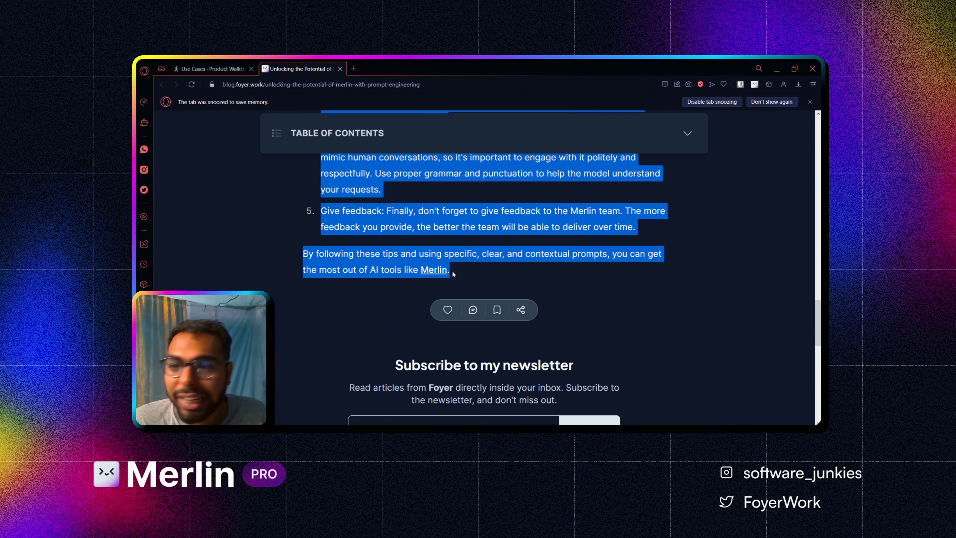
{"action": "left_click_drag", "start_coordinate": [455, 271], "coordinate": [455, 271]}
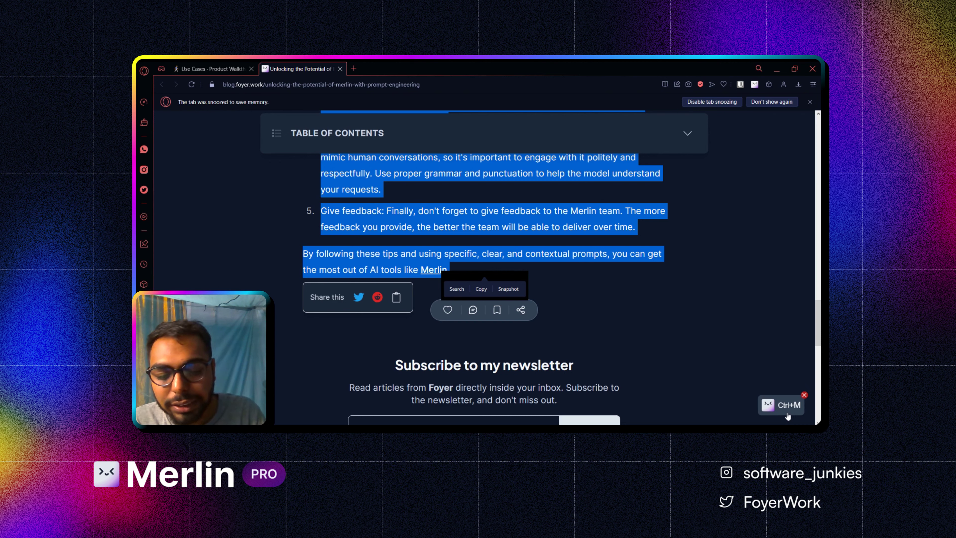
{"action": "left_click", "coordinate": [787, 416]}
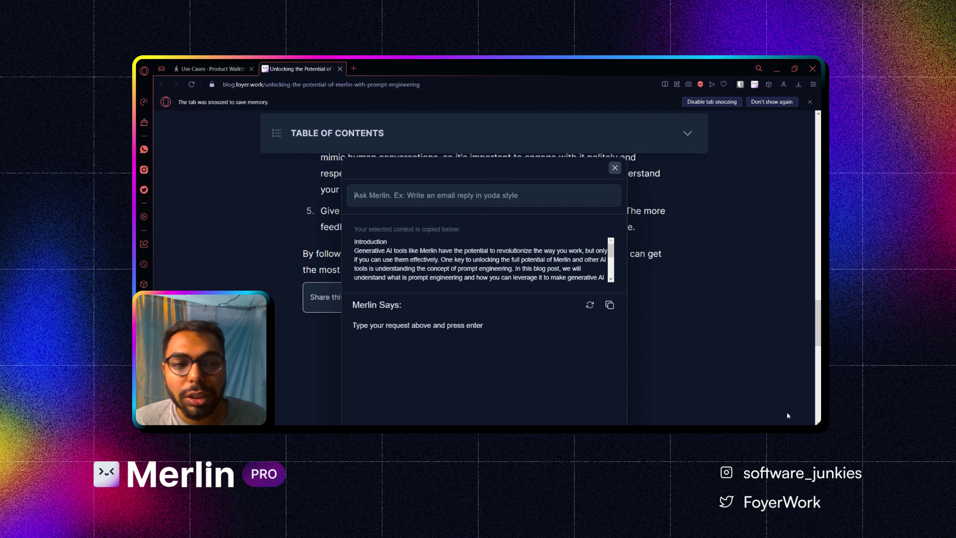
Paste the 10-point Instagram carousel summary prompt into Merlin and submit it
{"action": "left_click", "coordinate": [810, 102]}
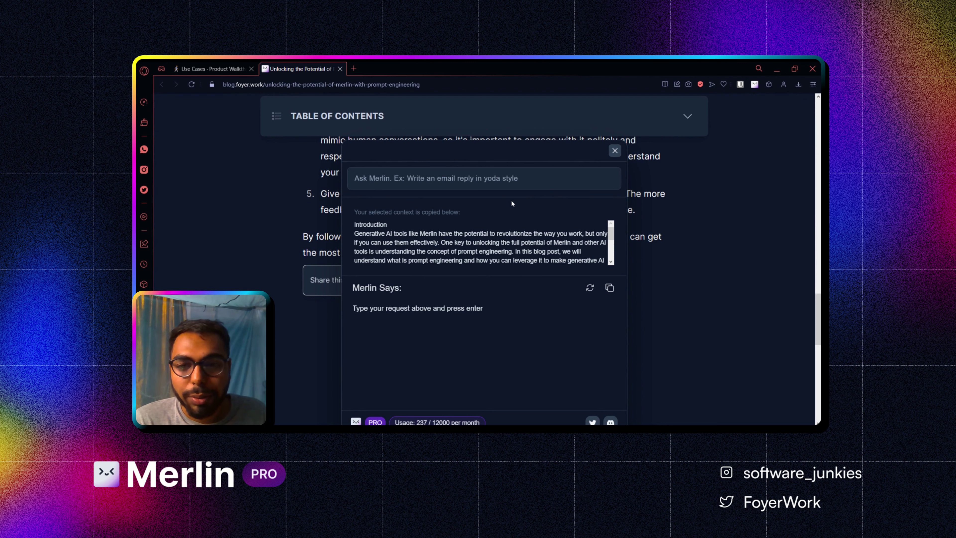
{"action": "key", "text": "ctrl+v"}
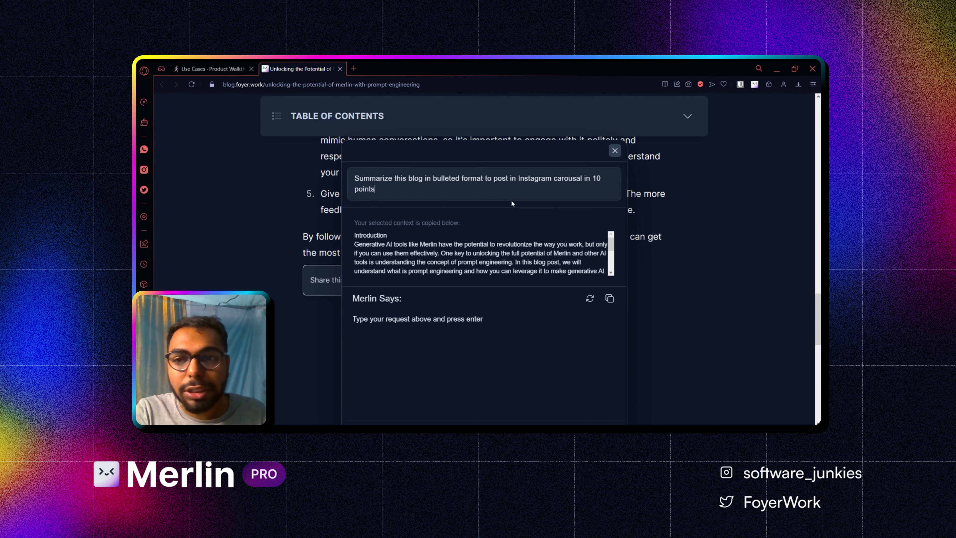
{"action": "key", "text": "Return"}
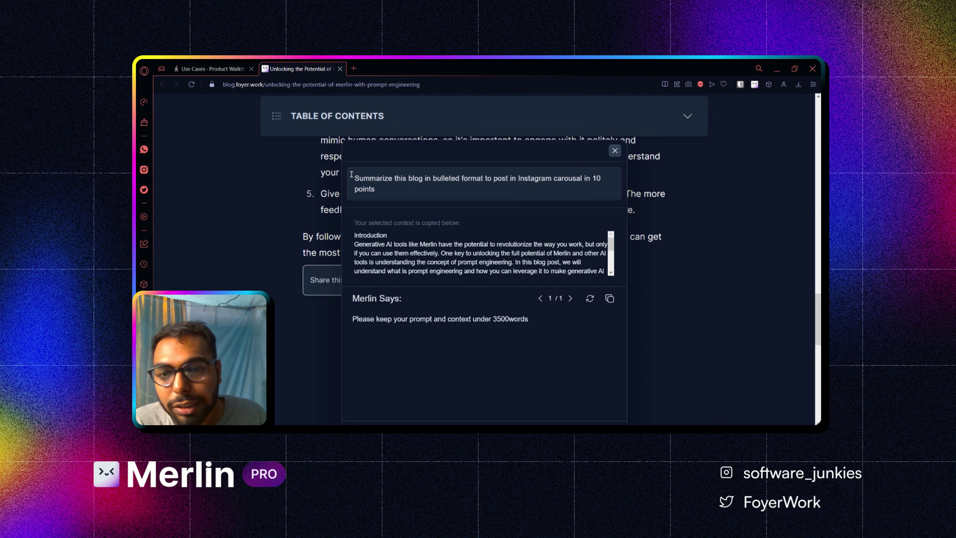
Inspect the prompt and the over-3500-words context after the warning, then close Merlin
{"action": "left_click_drag", "start_coordinate": [355, 177], "coordinate": [398, 198]}
{"action": "key", "text": "ctrl+c"}
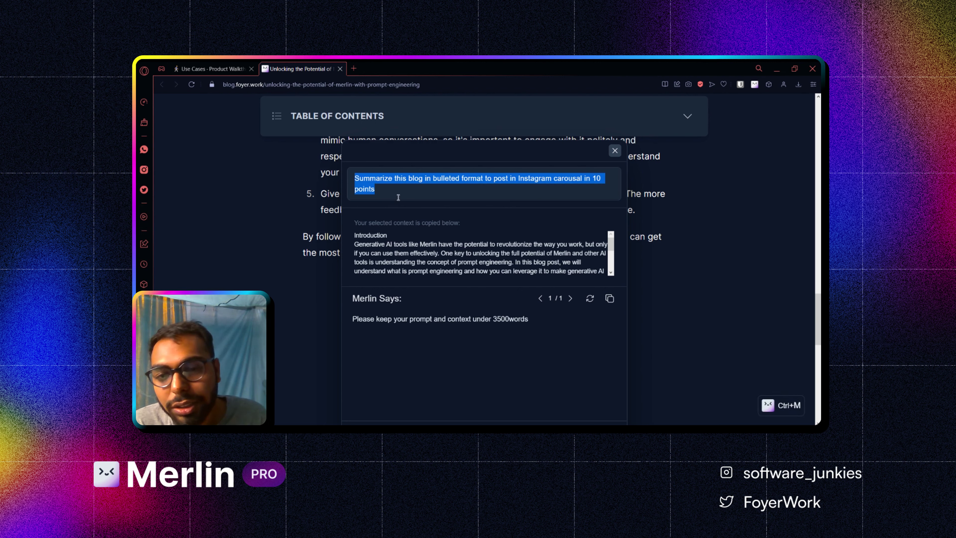
{"action": "left_click", "coordinate": [383, 207]}
{"action": "left_click", "coordinate": [438, 263]}
{"action": "key", "text": "ctrl+a"}
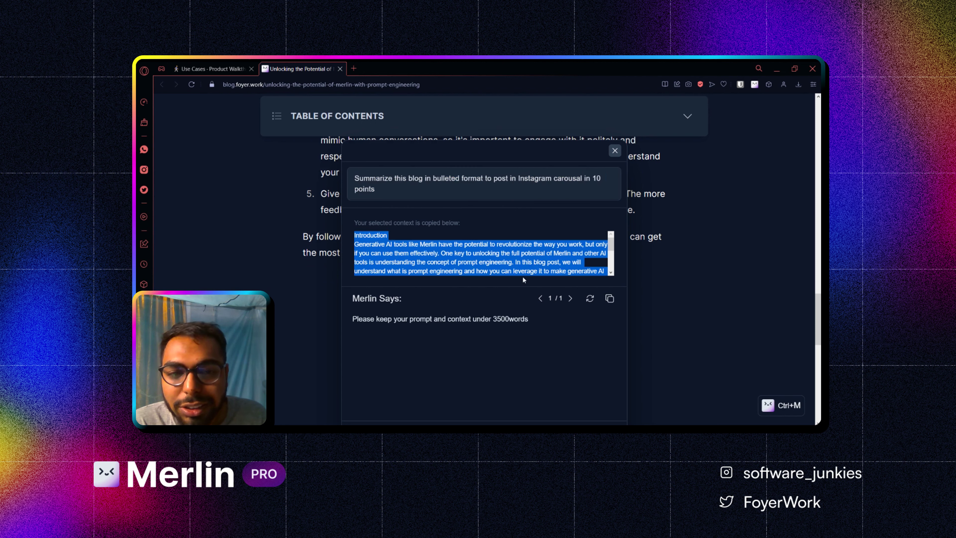
{"action": "left_click", "coordinate": [522, 276]}
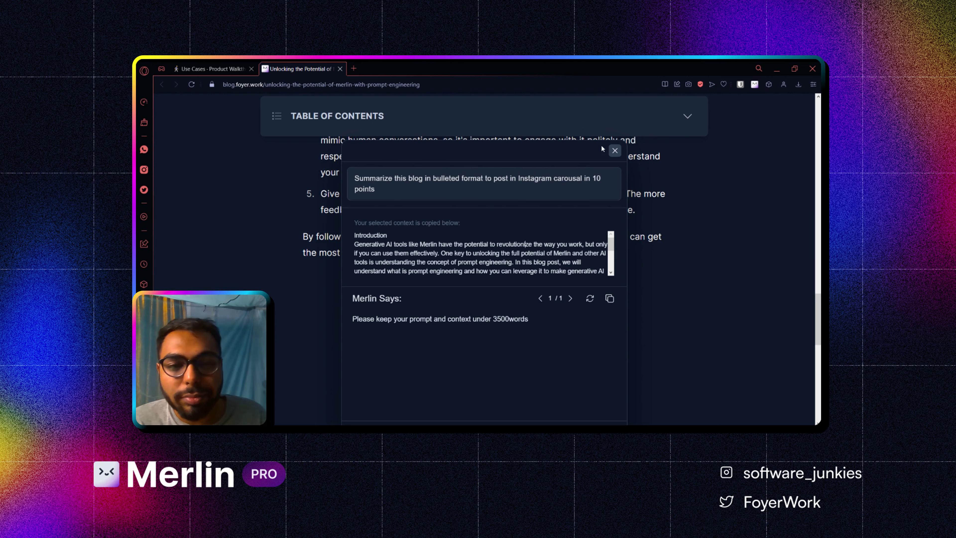
{"action": "left_click", "coordinate": [615, 151]}
Select the article from Introduction through tip 5 and send Merlin the pasted summary prompt
{"action": "scroll", "coordinate": [432, 221], "scroll_direction": "up", "scroll_amount": 15}
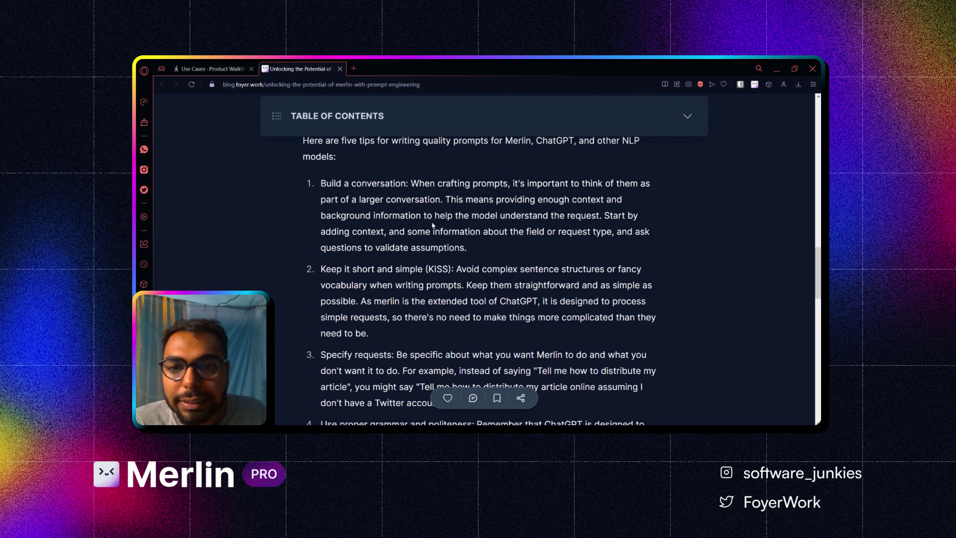
{"action": "scroll", "coordinate": [301, 196], "scroll_direction": "up", "scroll_amount": 10}
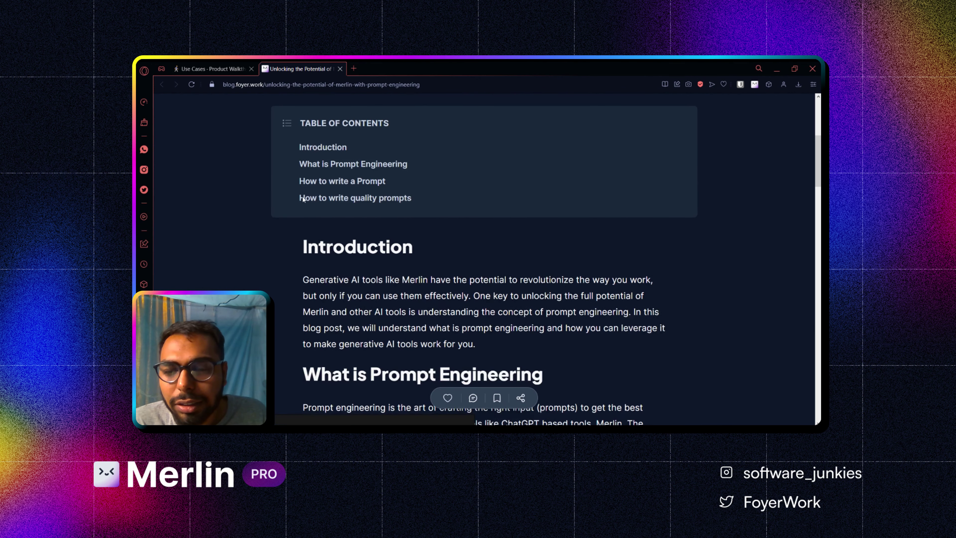
{"action": "scroll", "coordinate": [303, 200], "scroll_direction": "down", "scroll_amount": 3}
{"action": "left_click_drag", "start_coordinate": [303, 200], "coordinate": [638, 203]}
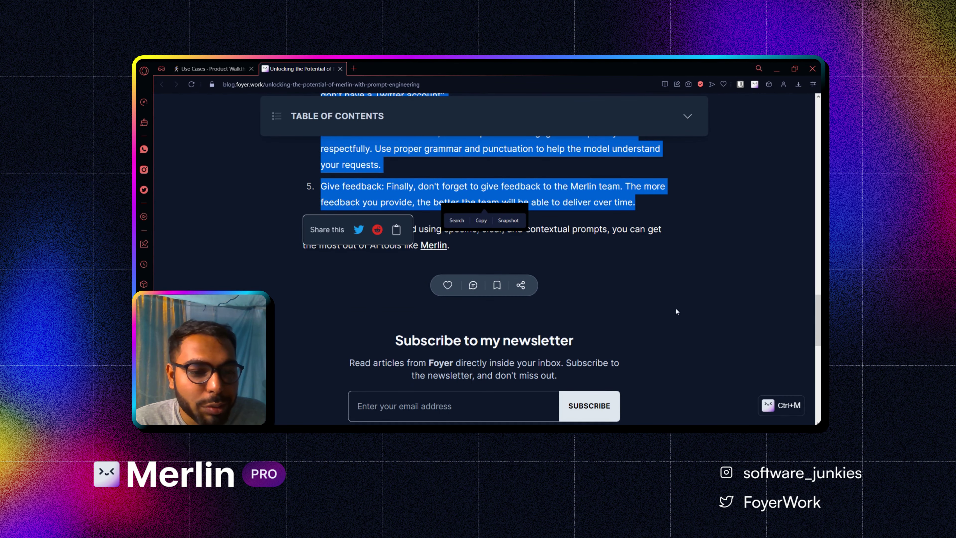
{"action": "key", "text": "ctrl+m"}
{"action": "key", "text": "ctrl+v"}
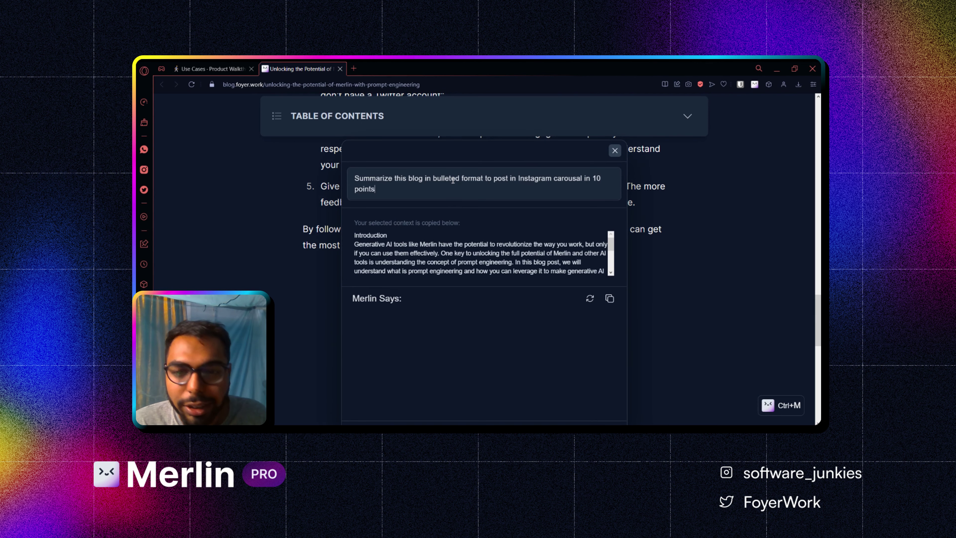
{"action": "key", "text": "Return"}
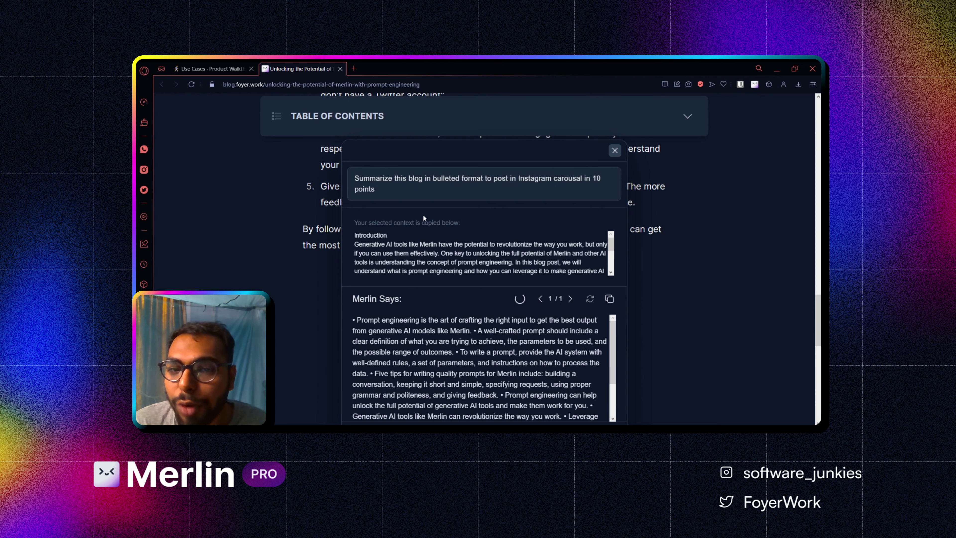
Copy Merlin's finished bulleted blog summary and go back to the Coda Use Cases tab
{"action": "scroll", "coordinate": [375, 323], "scroll_direction": "down", "scroll_amount": 2}
{"action": "scroll", "coordinate": [374, 324], "scroll_direction": "up", "scroll_amount": 2}
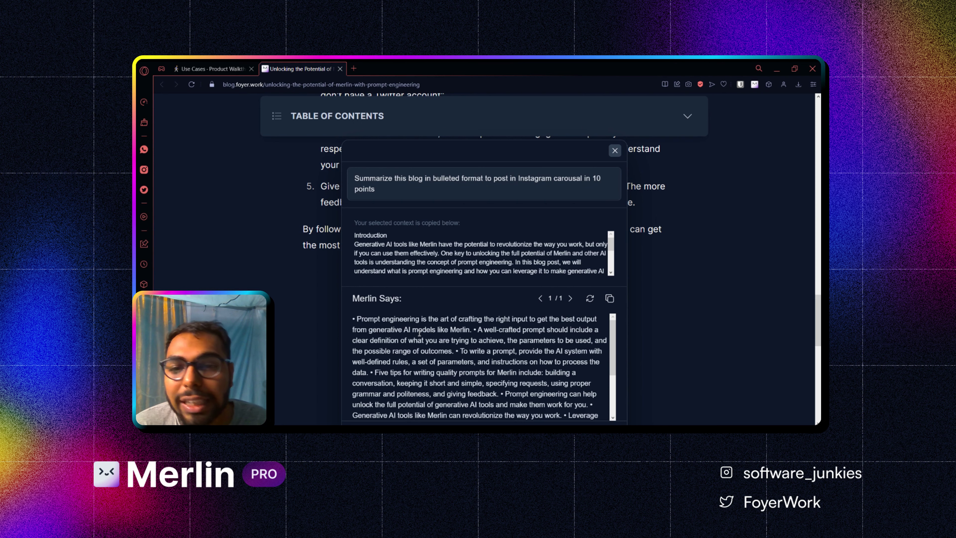
{"action": "scroll", "coordinate": [469, 371], "scroll_direction": "down", "scroll_amount": 5}
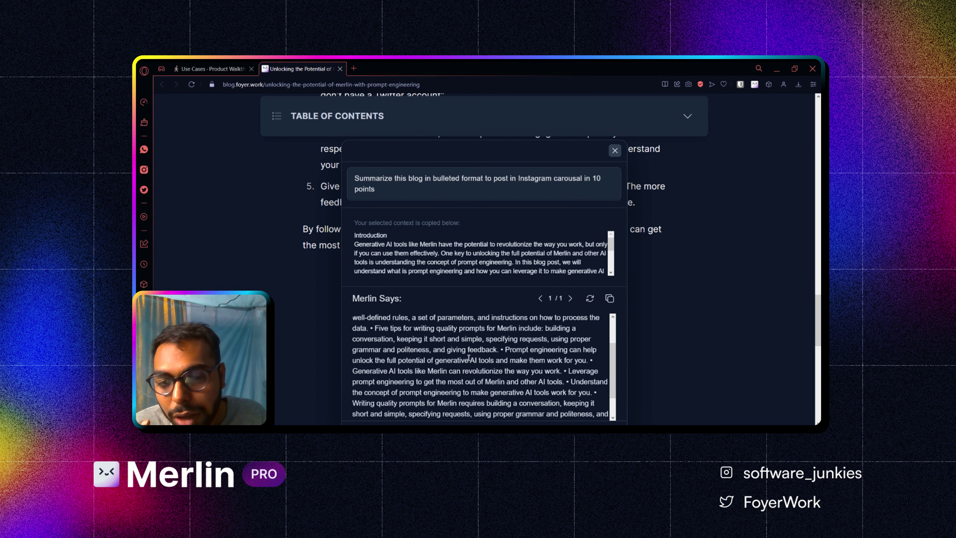
{"action": "scroll", "coordinate": [403, 361], "scroll_direction": "up", "scroll_amount": 4}
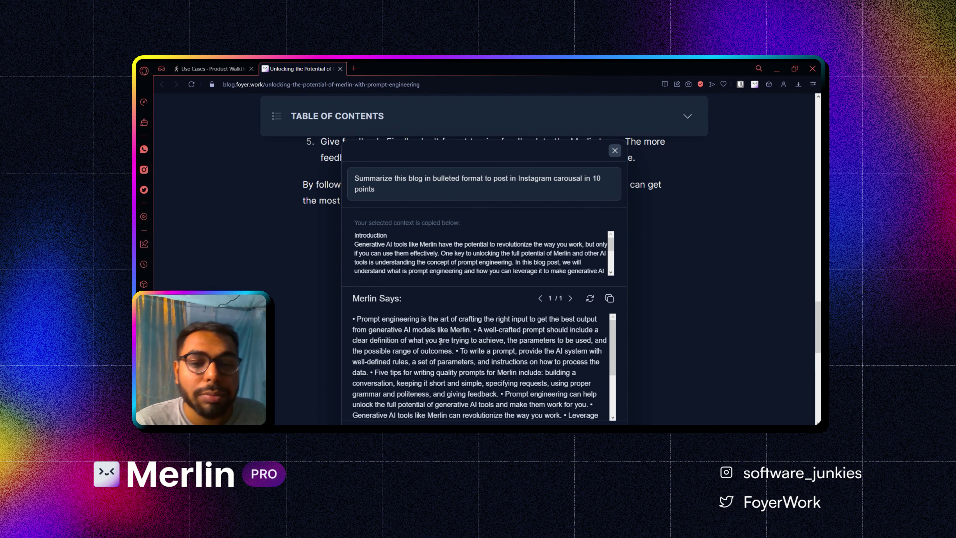
{"action": "left_click", "coordinate": [609, 298]}
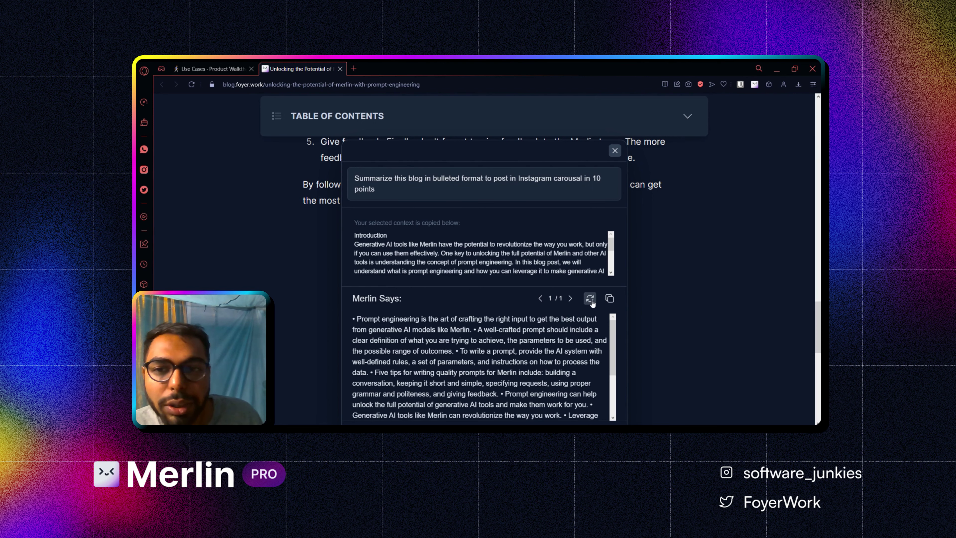
{"action": "left_click", "coordinate": [237, 67]}
Open the Replying to a tweet example's tweet in a background tab, select the reply prompt, and view the tweet
{"action": "scroll", "coordinate": [398, 197], "scroll_direction": "down", "scroll_amount": 3}
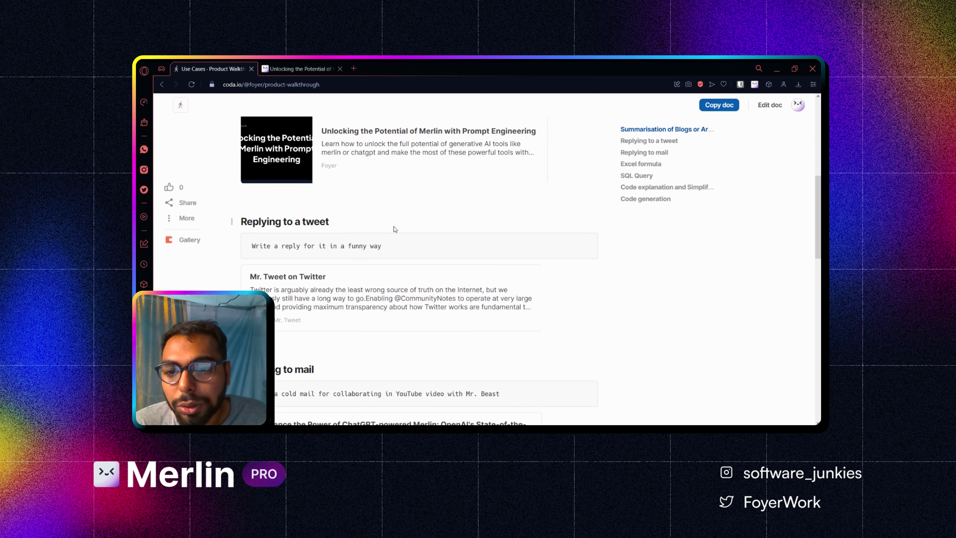
{"action": "middle_click", "coordinate": [341, 295]}
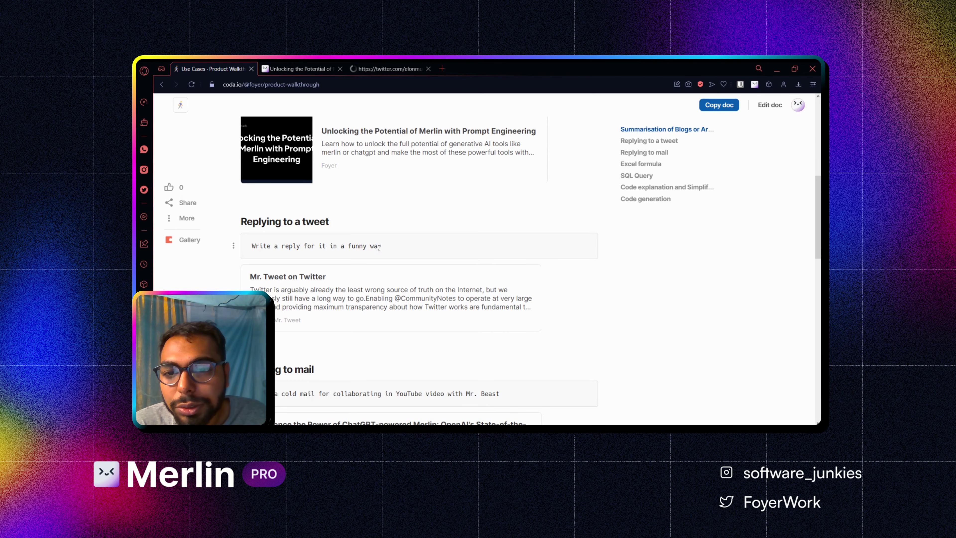
{"action": "left_click_drag", "start_coordinate": [398, 248], "coordinate": [246, 245]}
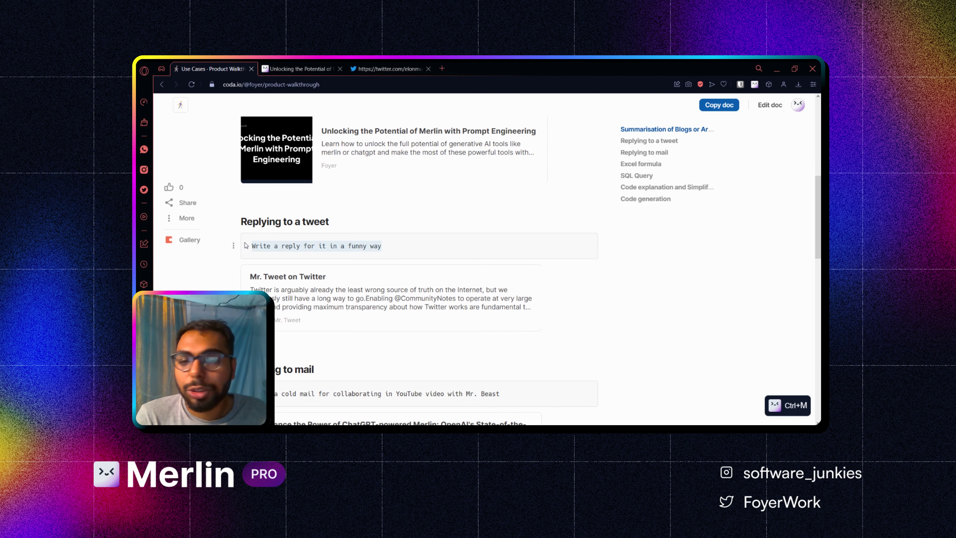
{"action": "left_click", "coordinate": [375, 69]}
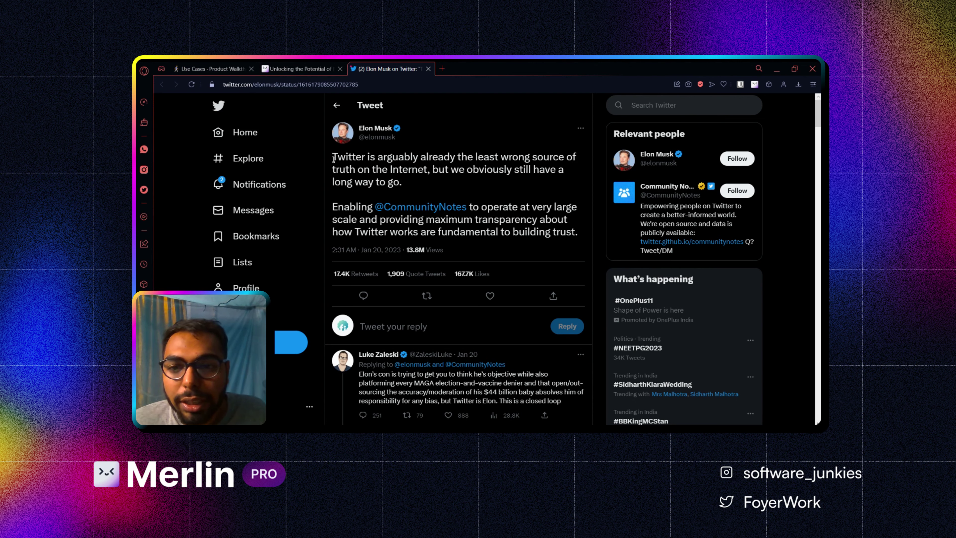
With the tweet text as context, ask Merlin to 'Write a reply for it in a funny way'
{"action": "left_click_drag", "start_coordinate": [332, 154], "coordinate": [576, 231]}
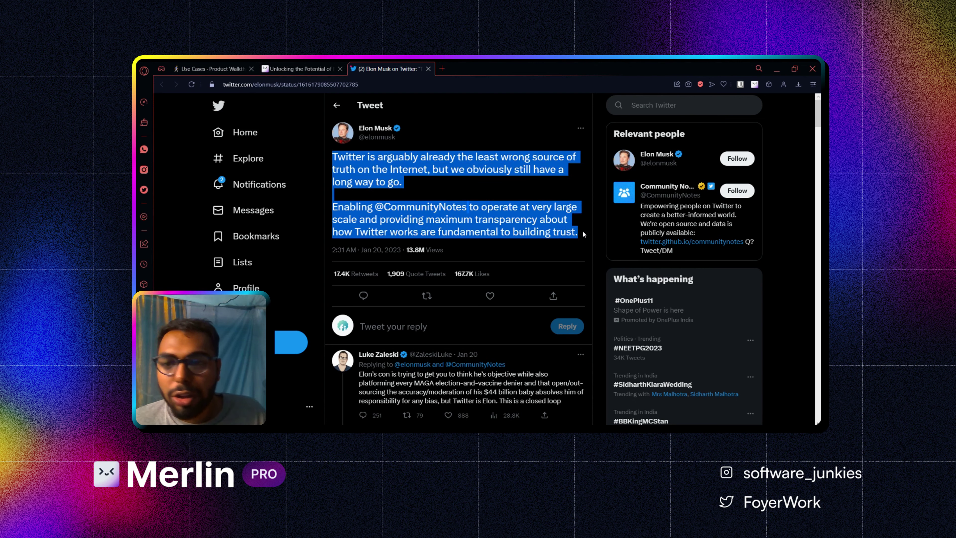
{"action": "key", "text": "ctrl+m"}
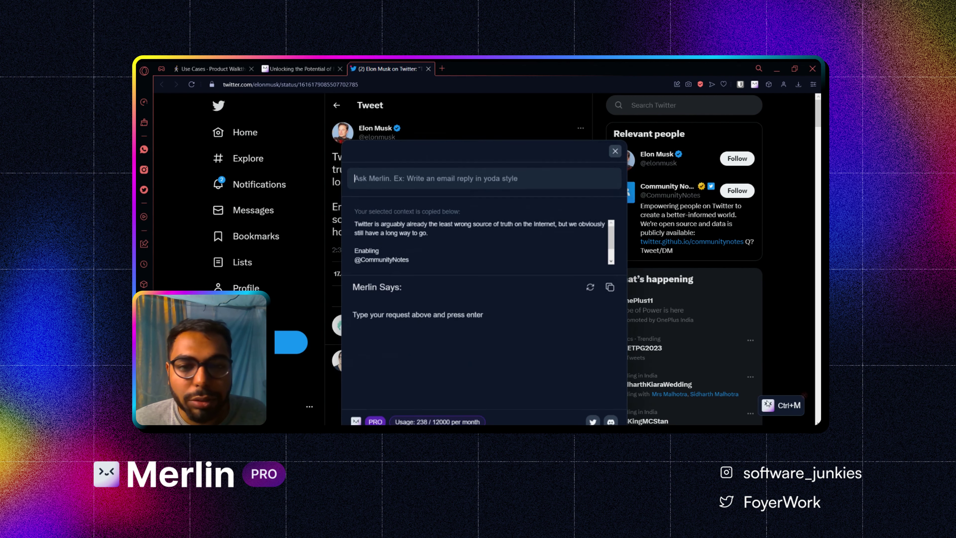
{"action": "type", "text": "Write a reply for it in a funny way"}
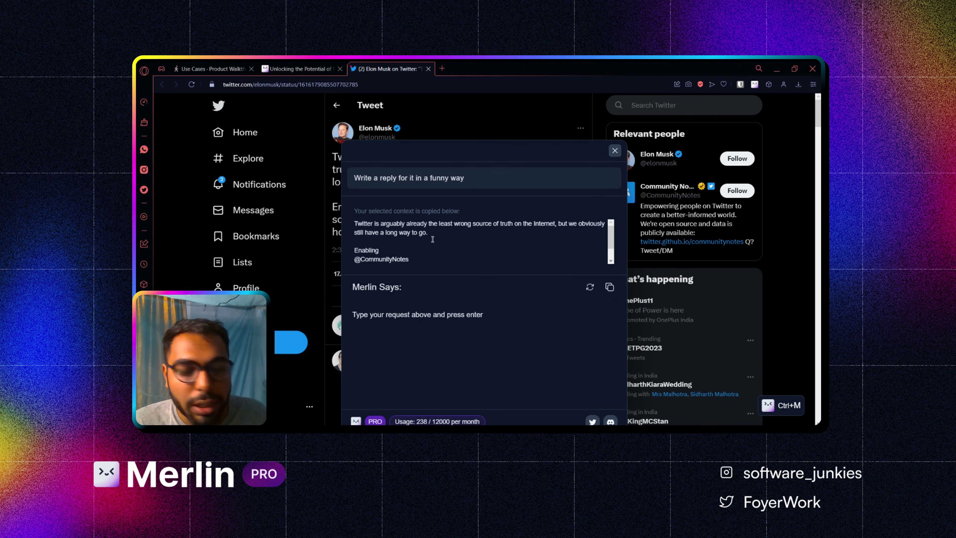
{"action": "key", "text": "Return"}
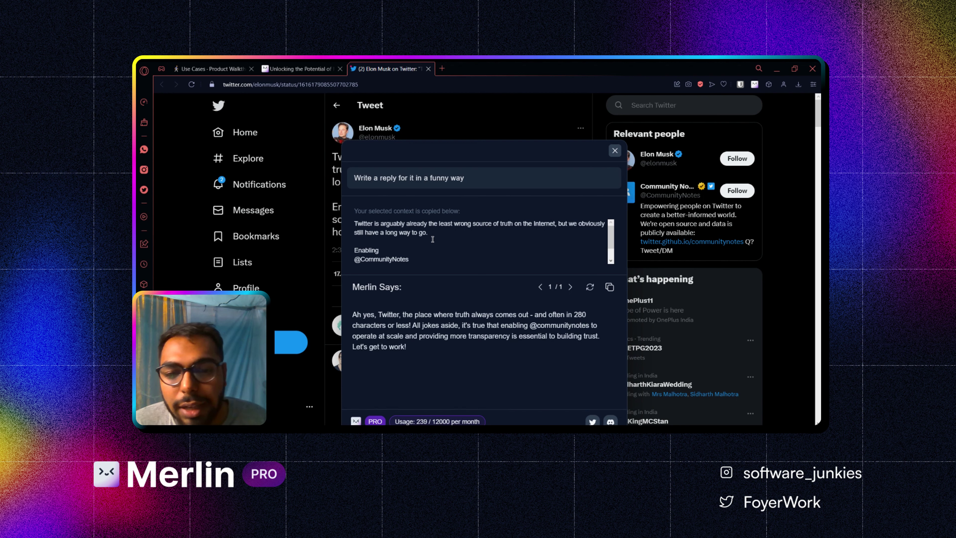
Regenerate the funny reply, check its #Twitter4All hashtag, and close Merlin
{"action": "key", "text": "Return"}
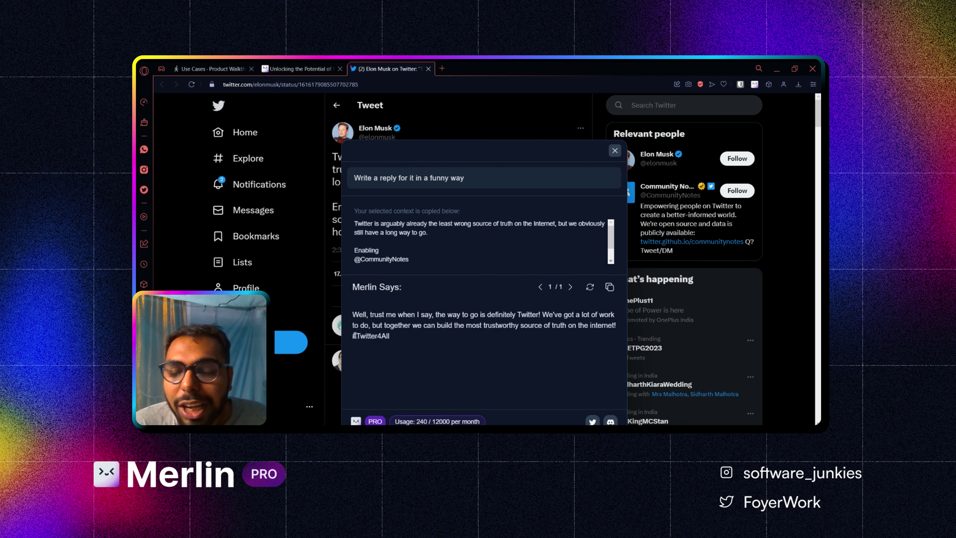
{"action": "left_click_drag", "start_coordinate": [351, 336], "coordinate": [391, 339]}
{"action": "left_click", "coordinate": [408, 329]}
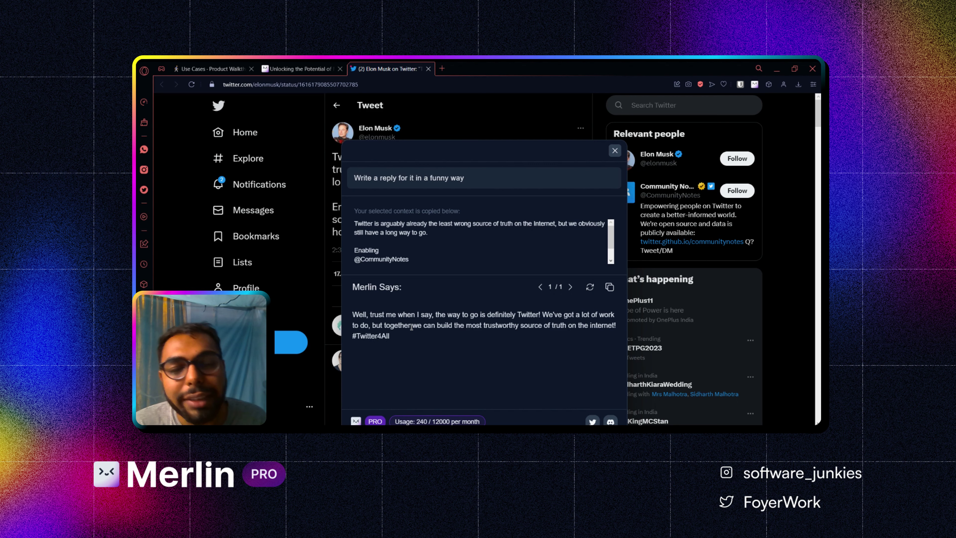
{"action": "left_click", "coordinate": [615, 151]}
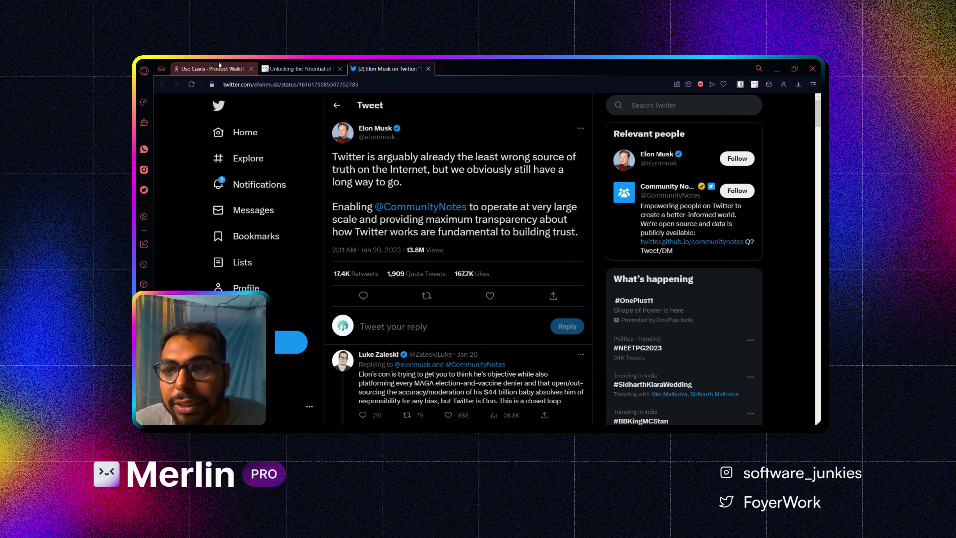
In Coda's Replying to mail section, open the Merlin website link and copy the cold-mail prompt
{"action": "left_click", "coordinate": [211, 68]}
{"action": "scroll", "coordinate": [414, 222], "scroll_direction": "down", "scroll_amount": 5}
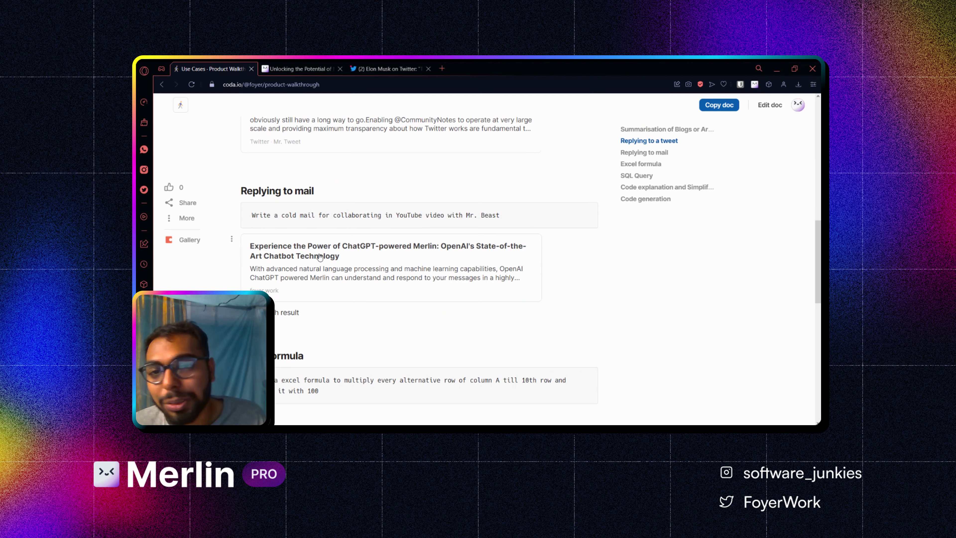
{"action": "left_click", "coordinate": [371, 262]}
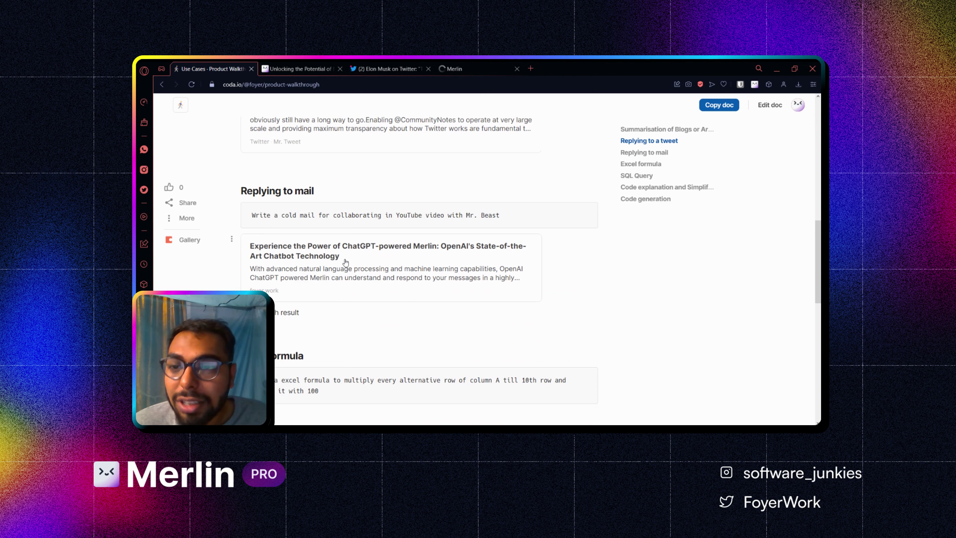
{"action": "left_click_drag", "start_coordinate": [511, 219], "coordinate": [252, 223]}
{"action": "left_click", "coordinate": [253, 223]}
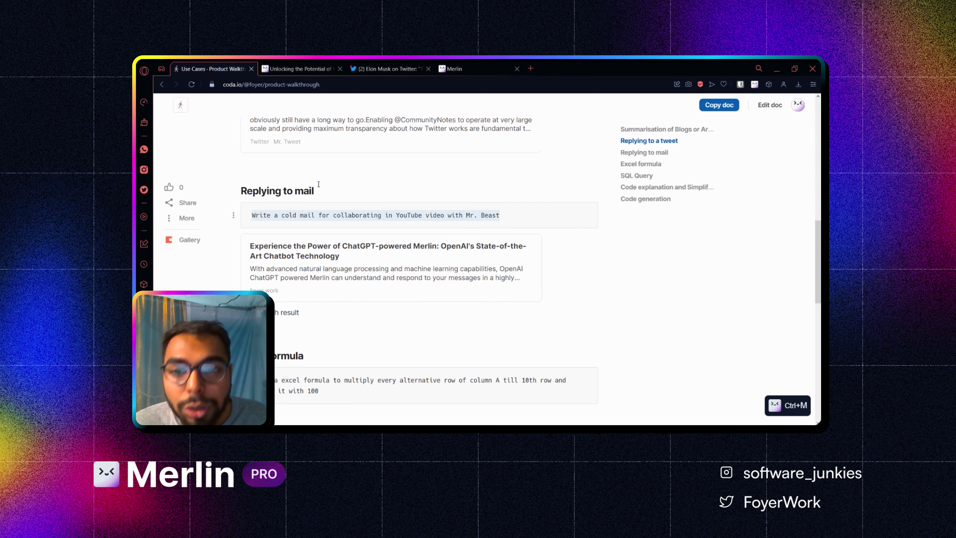
Open a blank tab, then move to the merlin.foyer.work website tab
{"action": "key", "text": "ctrl+t"}
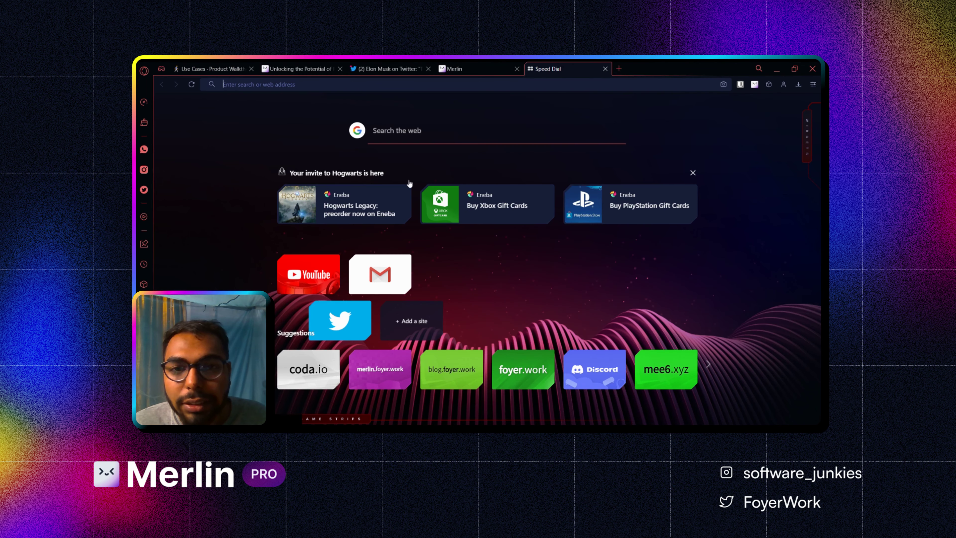
{"action": "left_click", "coordinate": [554, 122]}
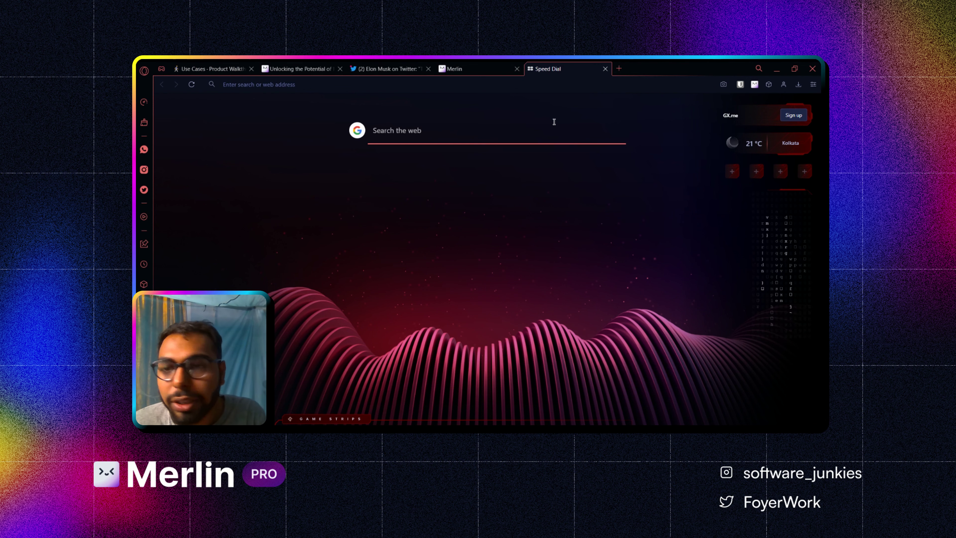
{"action": "left_click", "coordinate": [454, 63]}
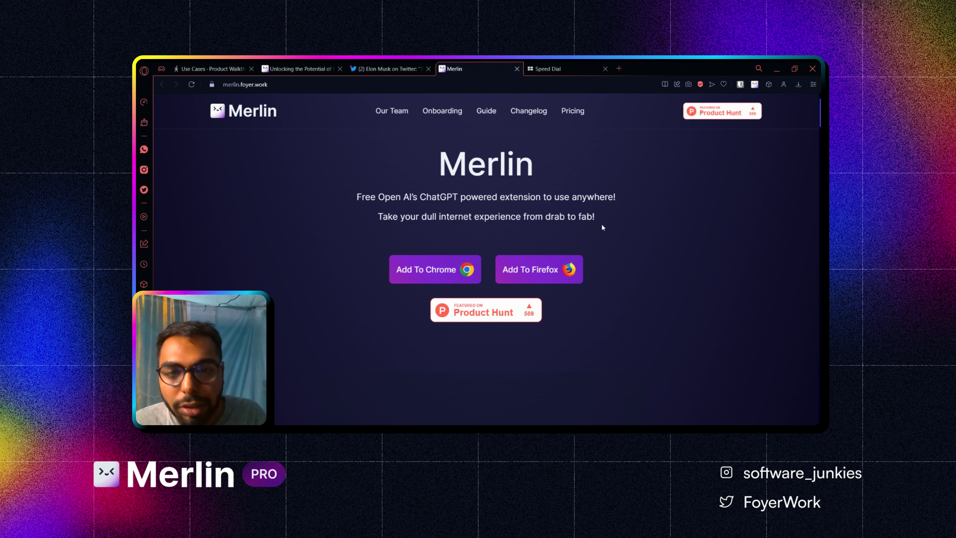
Generate the YouTube-collaboration cold email from the pasted prompt, check its name placeholder, and return to Coda
{"action": "key", "text": "ctrl+m"}
{"action": "key", "text": "ctrl+v"}
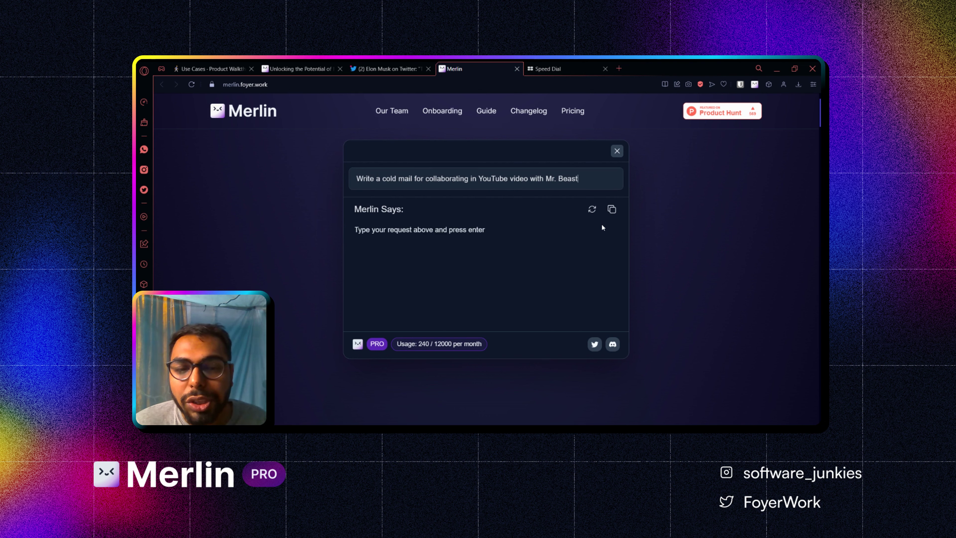
{"action": "key", "text": "Return"}
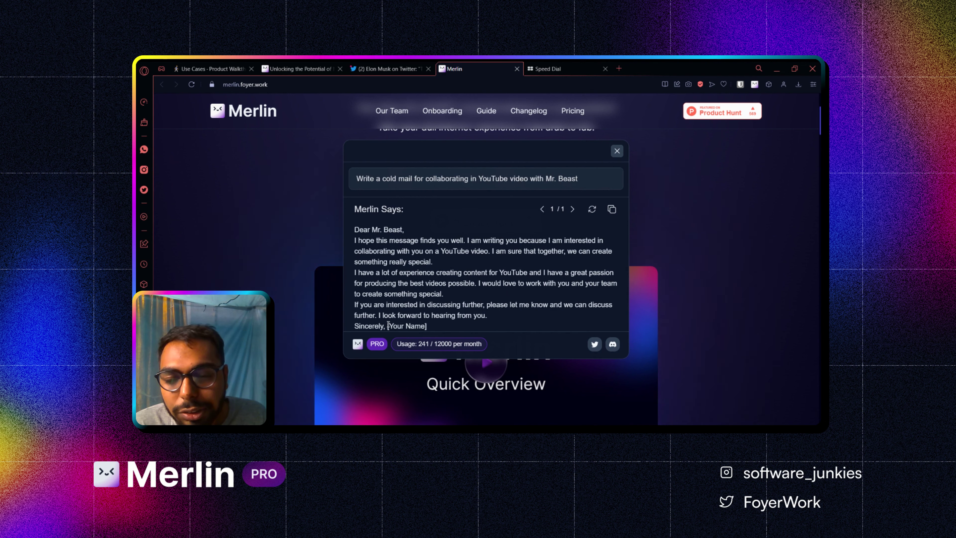
{"action": "left_click_drag", "start_coordinate": [388, 324], "coordinate": [427, 326]}
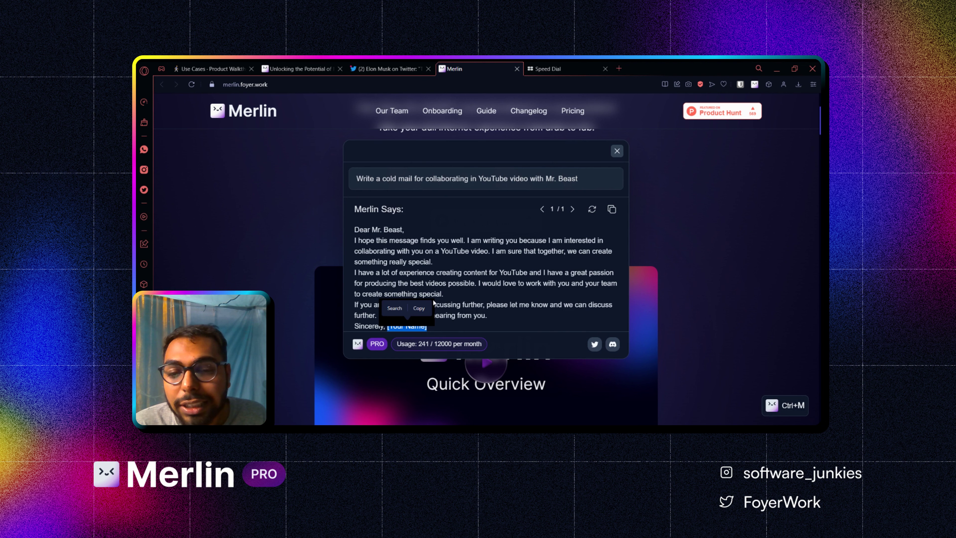
{"action": "left_click", "coordinate": [456, 275]}
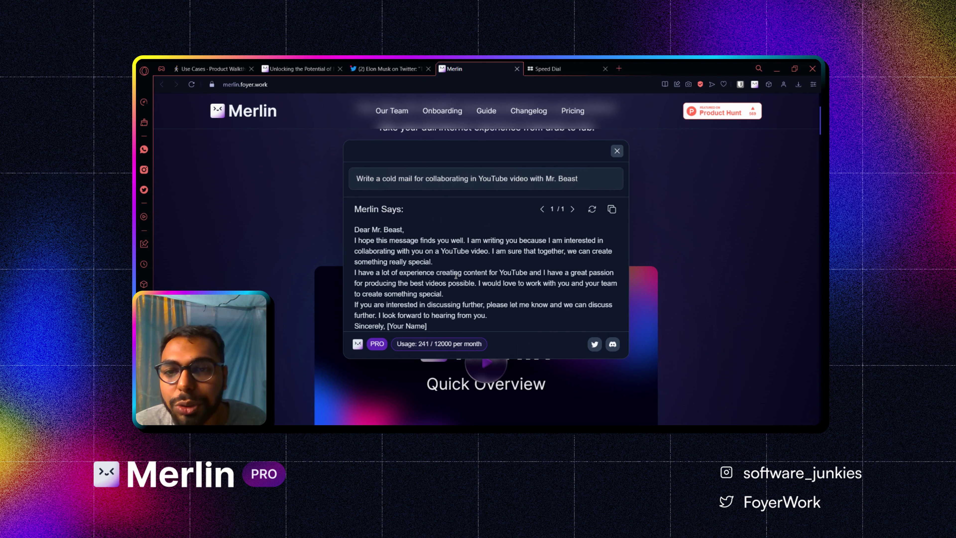
{"action": "left_click", "coordinate": [189, 68]}
Scroll the Coda doc to the Excel formula example and select its alternate-rows column A prompt
{"action": "scroll", "coordinate": [295, 237], "scroll_direction": "down", "scroll_amount": 5}
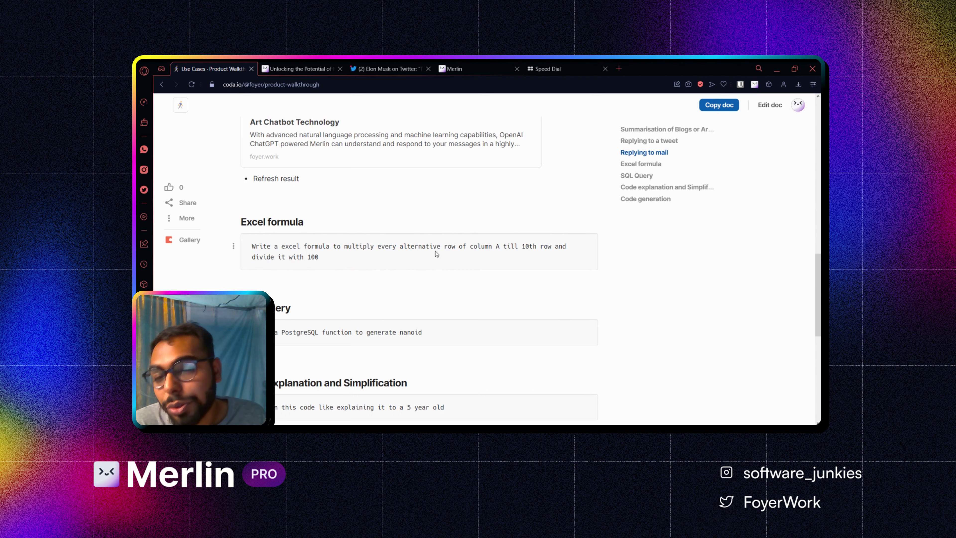
{"action": "scroll", "coordinate": [529, 268], "scroll_direction": "down", "scroll_amount": 1}
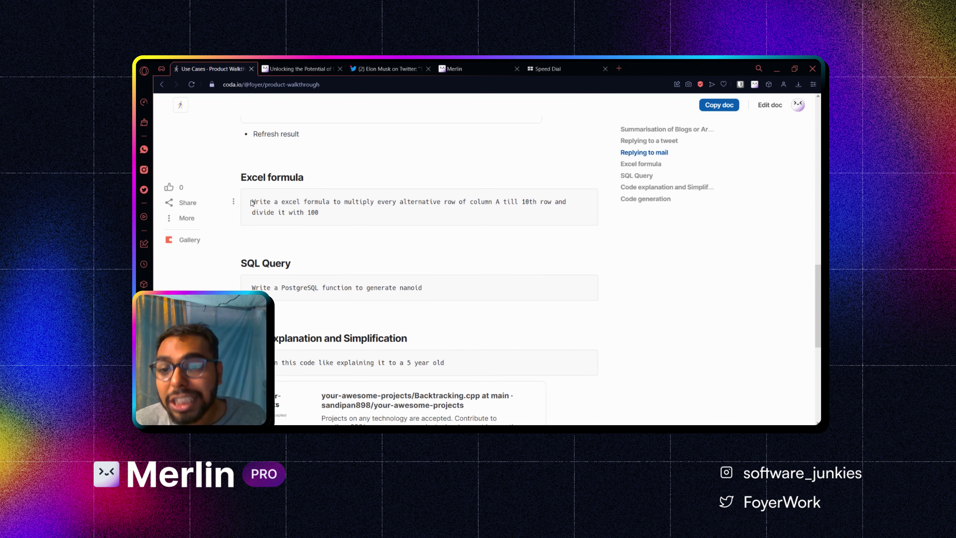
{"action": "left_click_drag", "start_coordinate": [252, 202], "coordinate": [320, 215]}
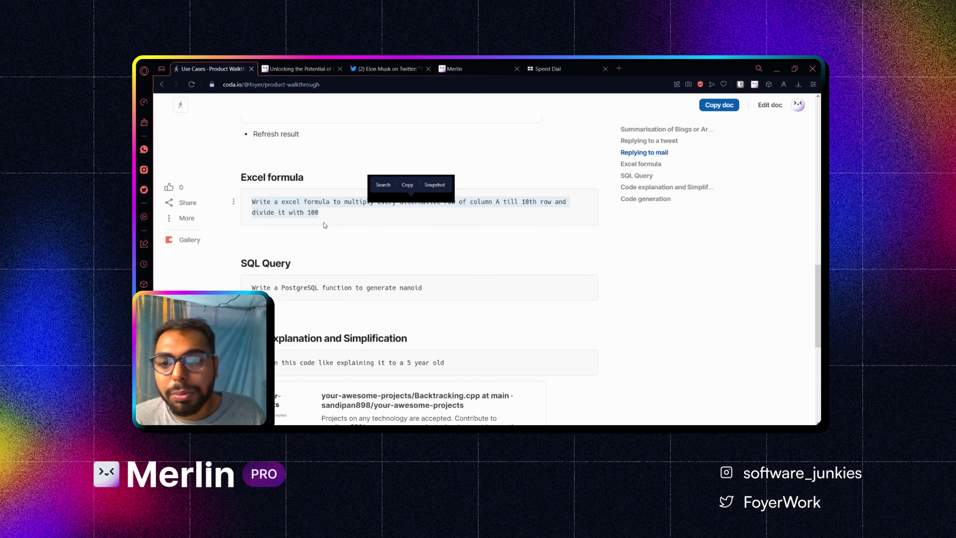
Get Merlin's formula =IF((ROW()-1) MOD 2=0,A2*100,A2/100) for the selected prompt, then close the answer
{"action": "left_click", "coordinate": [787, 406]}
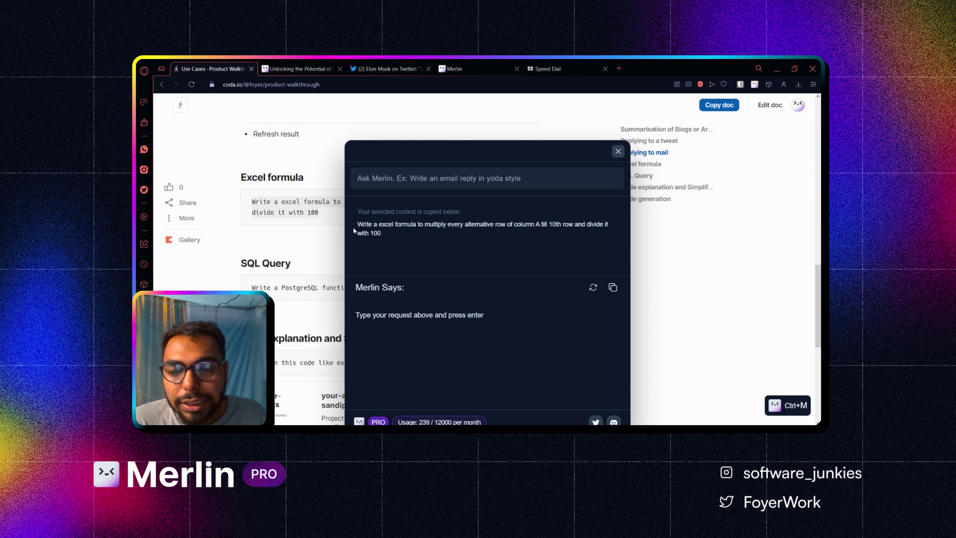
{"action": "key", "text": "Return"}
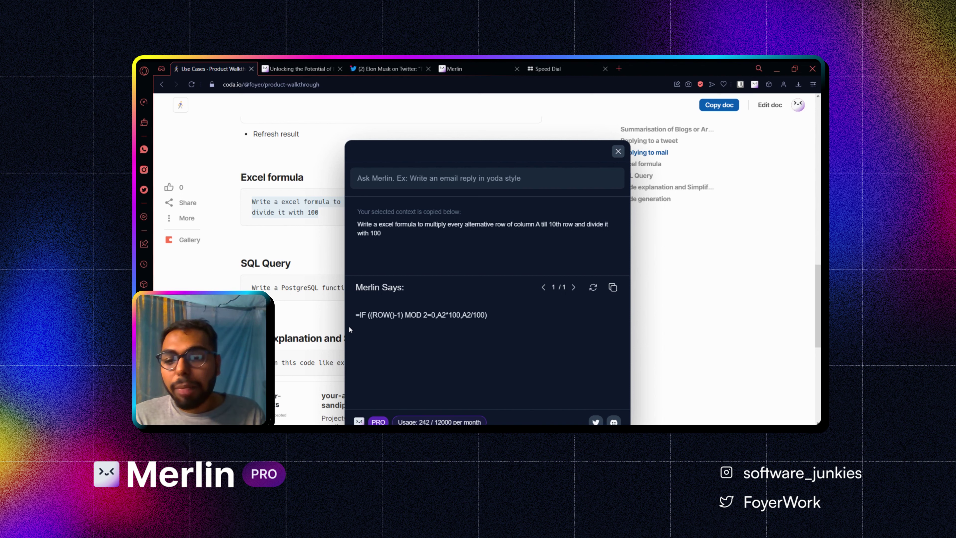
{"action": "left_click", "coordinate": [333, 317]}
{"action": "scroll", "coordinate": [333, 316], "scroll_direction": "down", "scroll_amount": 1}
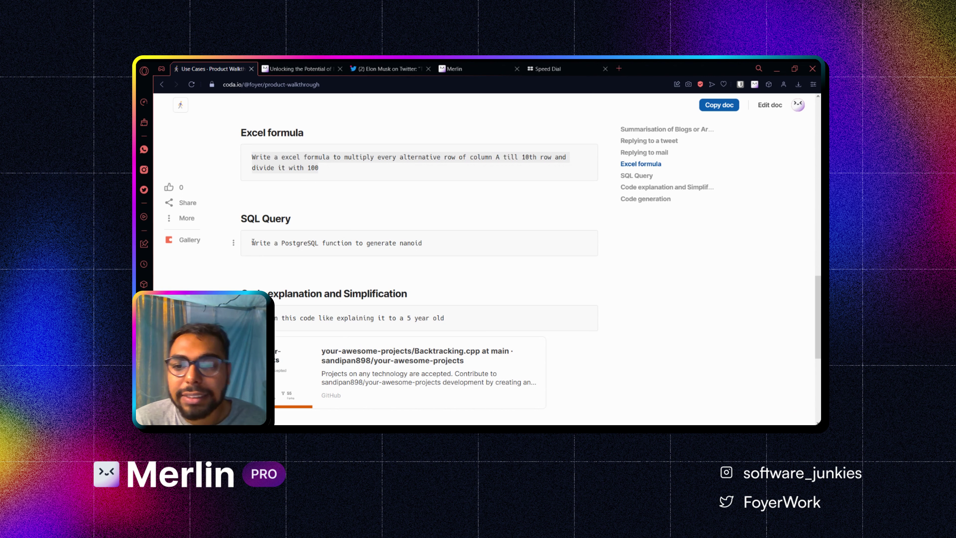
Select the SQL Query prompt and have Merlin write a PostgreSQL gen_nanoid plpgsql function
{"action": "left_click_drag", "start_coordinate": [252, 242], "coordinate": [424, 237]}
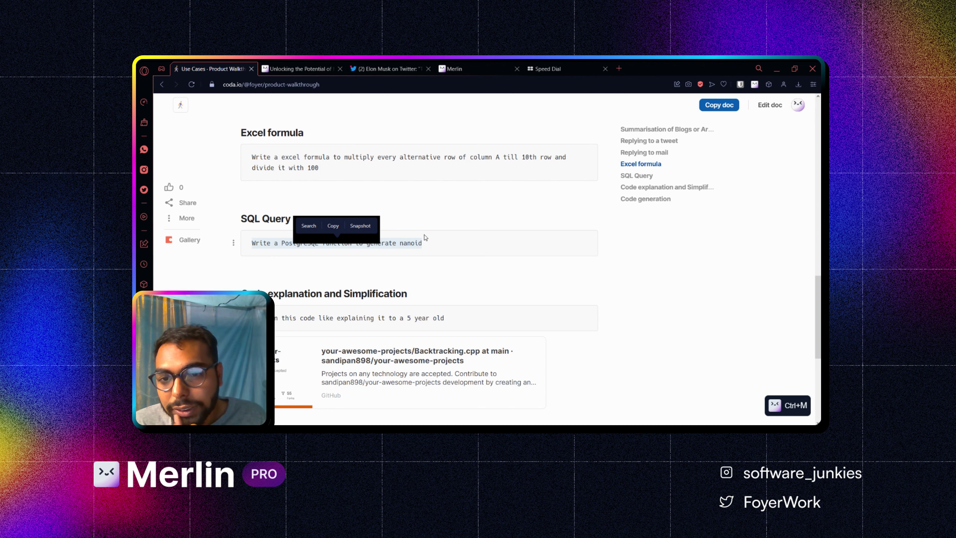
{"action": "left_click", "coordinate": [778, 405]}
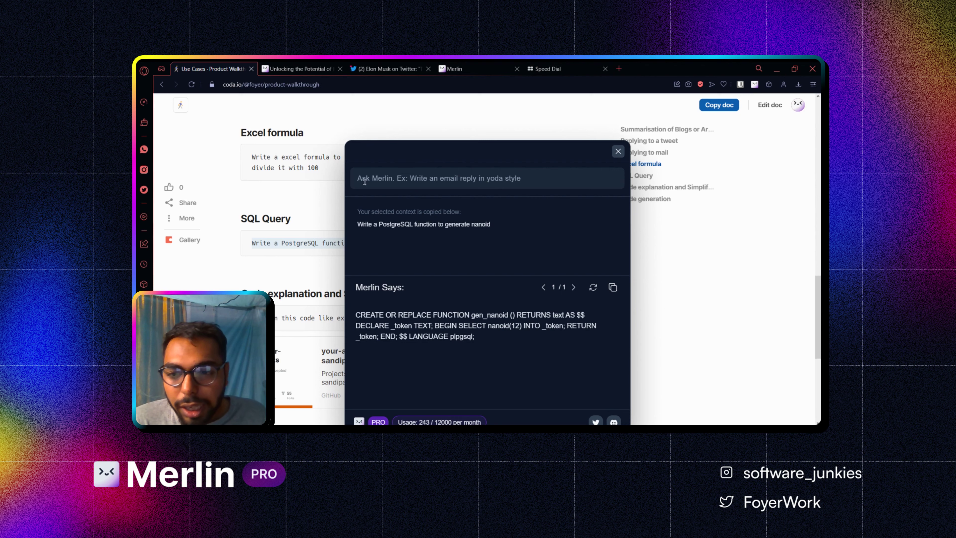
{"action": "left_click", "coordinate": [282, 284]}
{"action": "scroll", "coordinate": [246, 183], "scroll_direction": "down", "scroll_amount": 4}
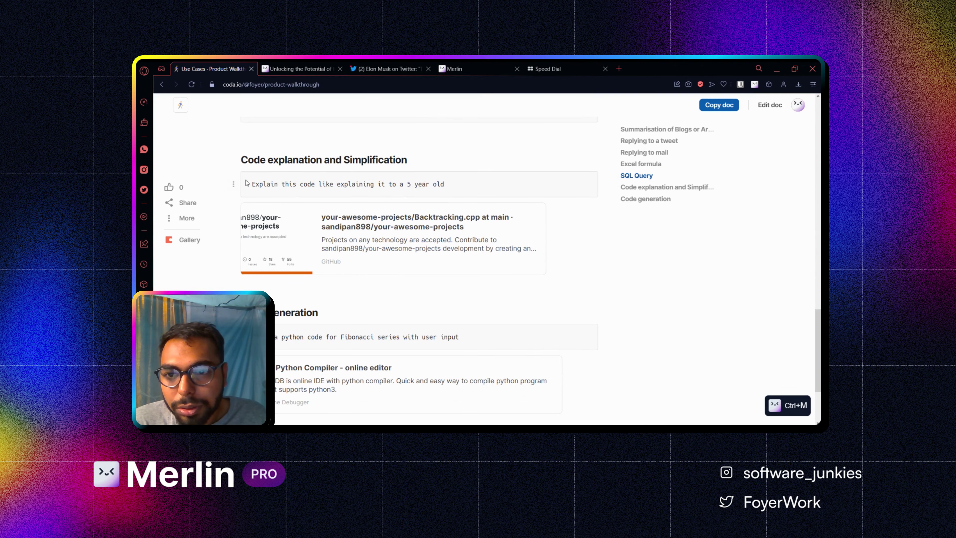
Open the linked Backtracking.cpp on GitHub in a new tab, reset zoom to 100%, and select its code
{"action": "middle_click", "coordinate": [238, 259]}
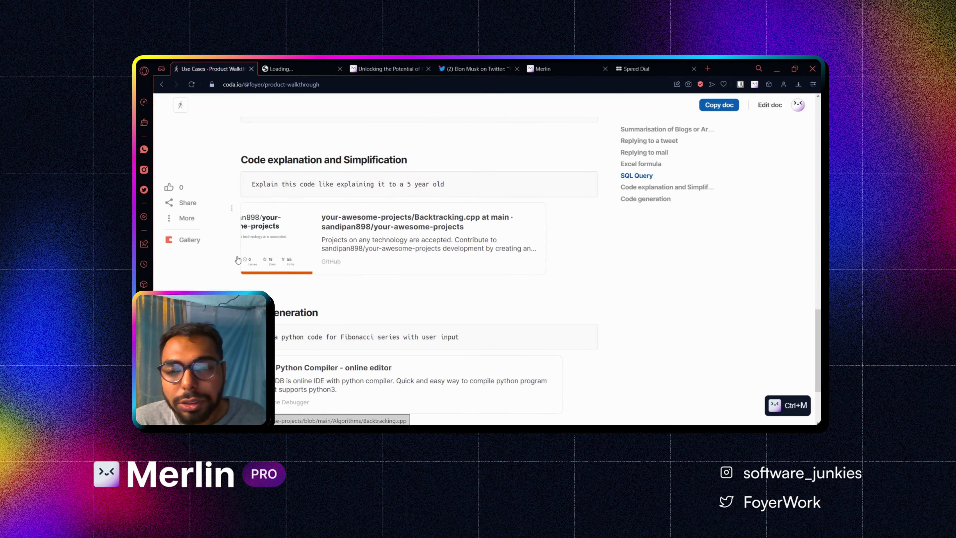
{"action": "left_click_drag", "start_coordinate": [250, 185], "coordinate": [448, 192]}
{"action": "key", "text": "ctrl+c"}
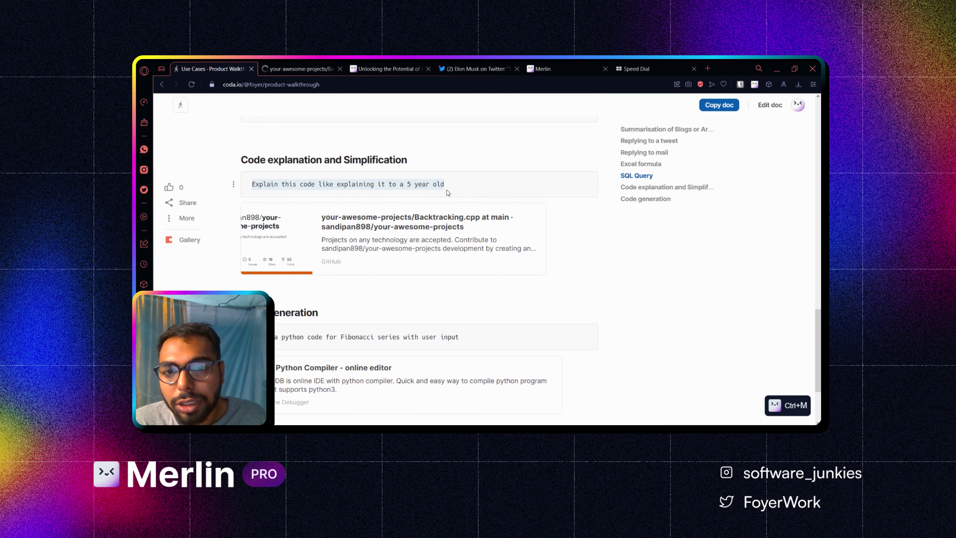
{"action": "left_click", "coordinate": [300, 69]}
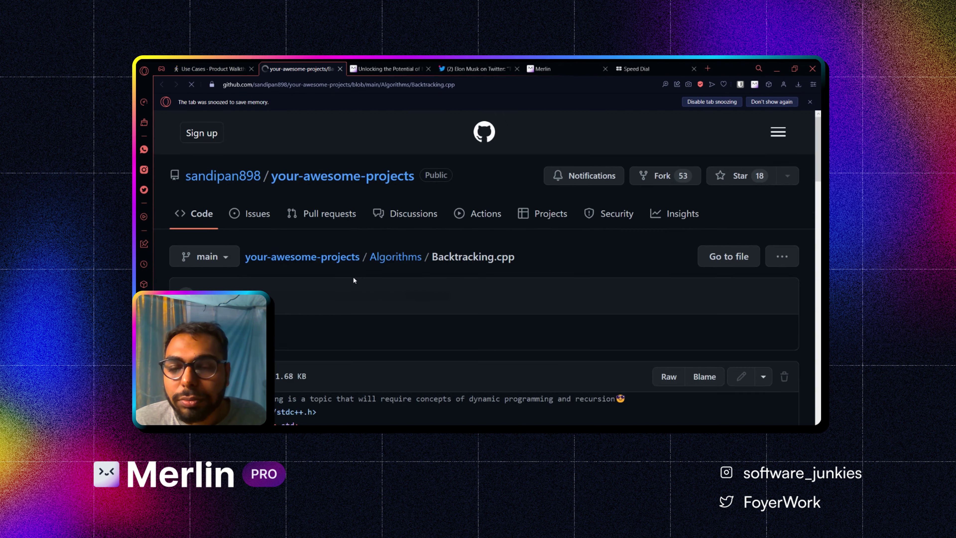
{"action": "scroll", "coordinate": [353, 280], "scroll_direction": "down", "scroll_amount": 3}
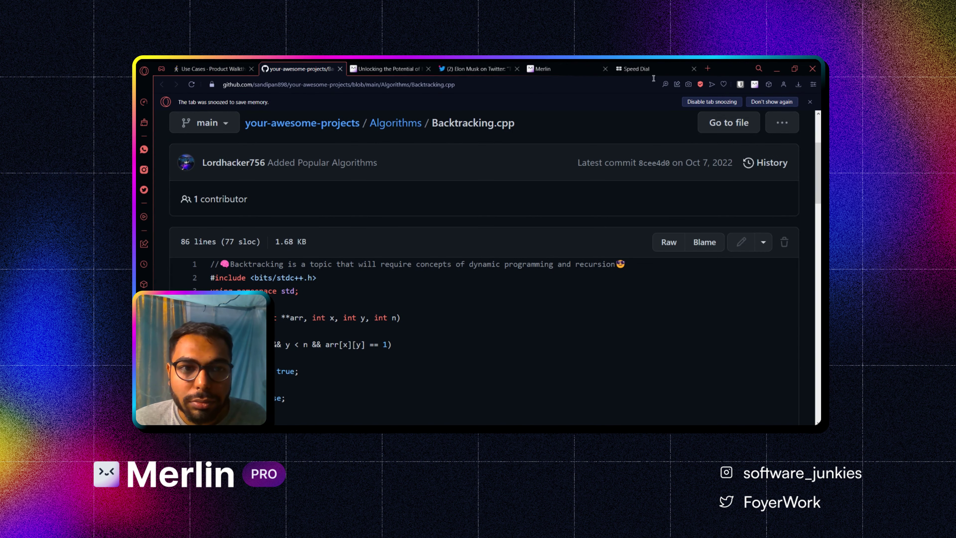
{"action": "left_click", "coordinate": [664, 85]}
{"action": "left_click", "coordinate": [671, 107]}
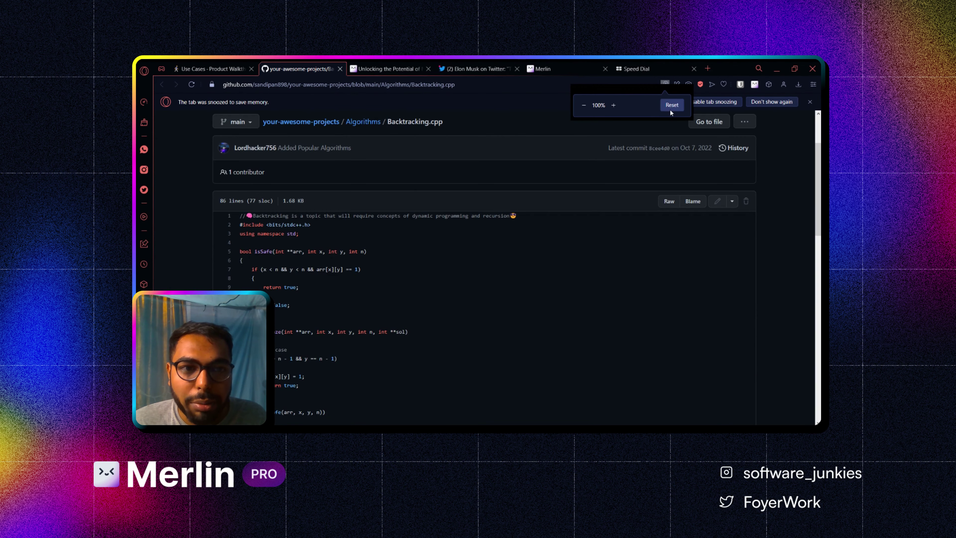
{"action": "scroll", "coordinate": [374, 200], "scroll_direction": "down", "scroll_amount": 1}
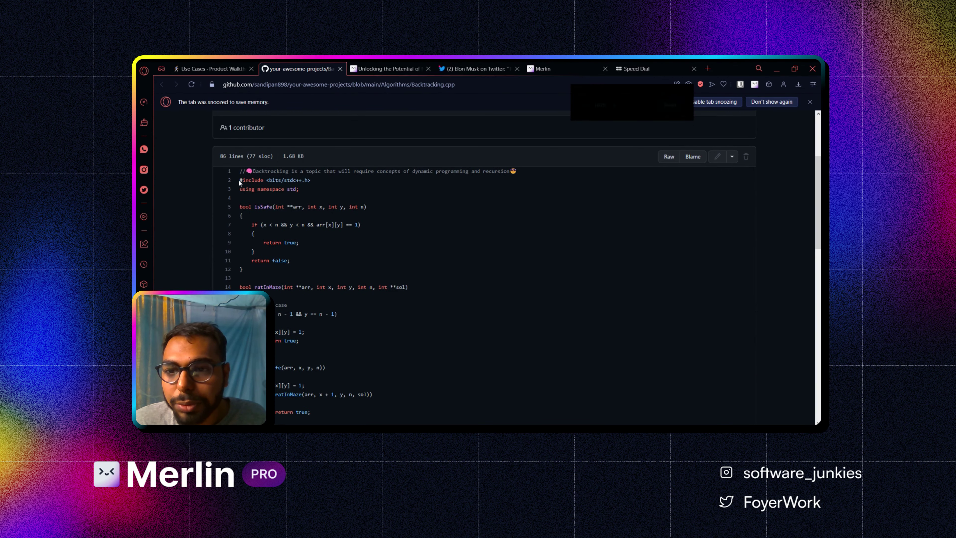
{"action": "left_click_drag", "start_coordinate": [240, 180], "coordinate": [292, 352]}
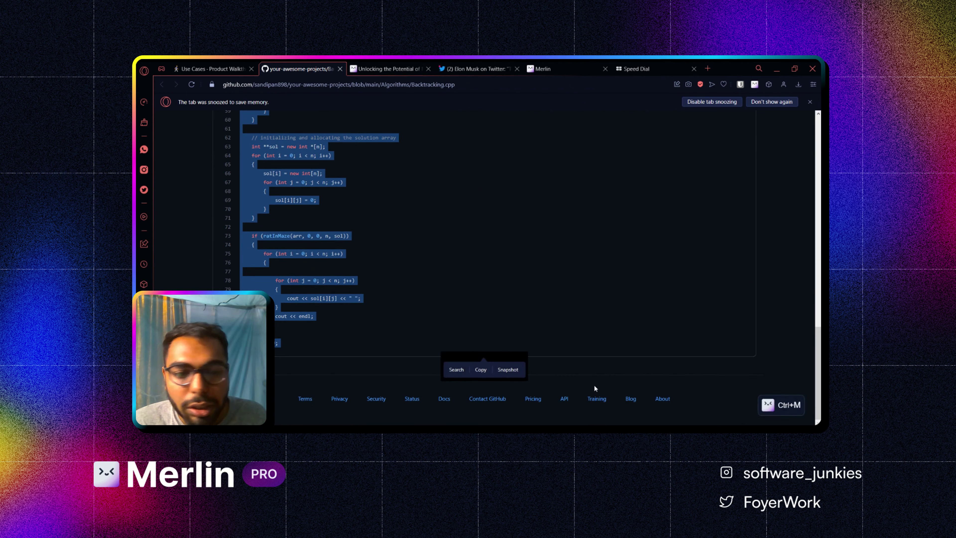
Ask Merlin to explain the selected Backtracking code like to a 5-year-old, then return to Coda
{"action": "left_click", "coordinate": [780, 405]}
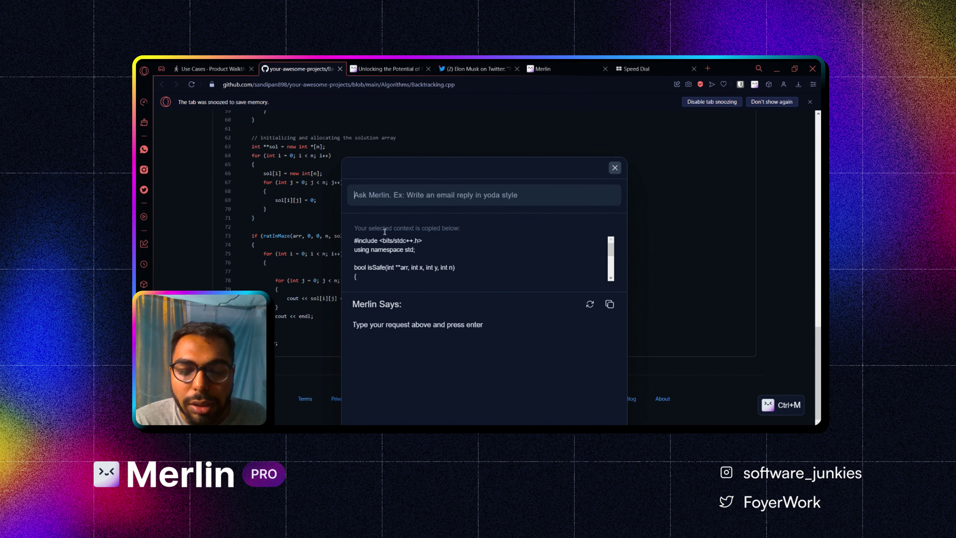
{"action": "key", "text": "ctrl+v"}
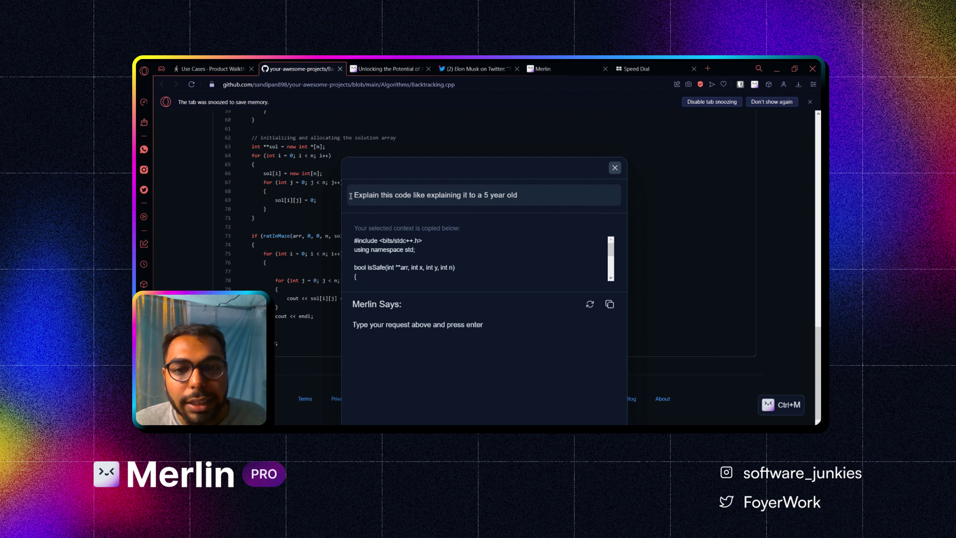
{"action": "key", "text": "Return"}
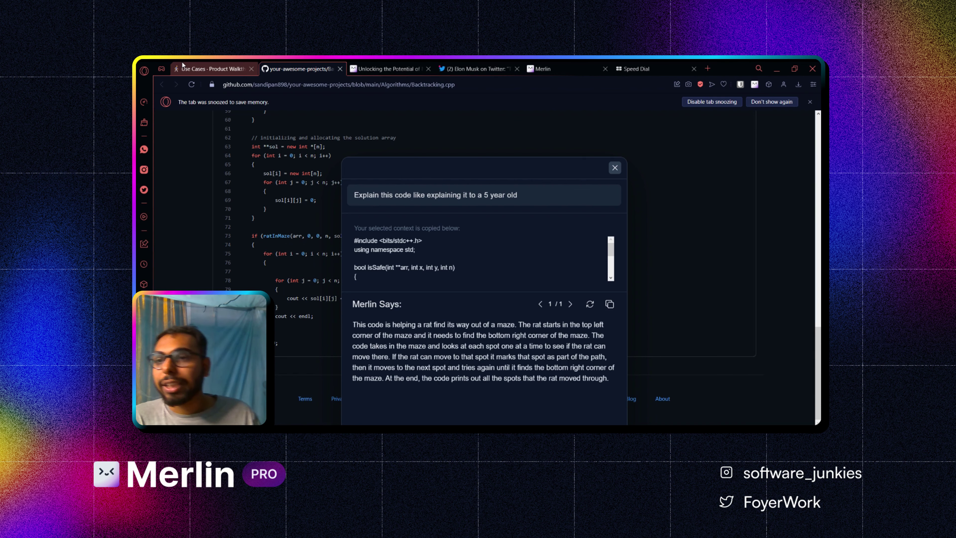
{"action": "left_click", "coordinate": [189, 63]}
{"action": "scroll", "coordinate": [304, 326], "scroll_direction": "down", "scroll_amount": 1}
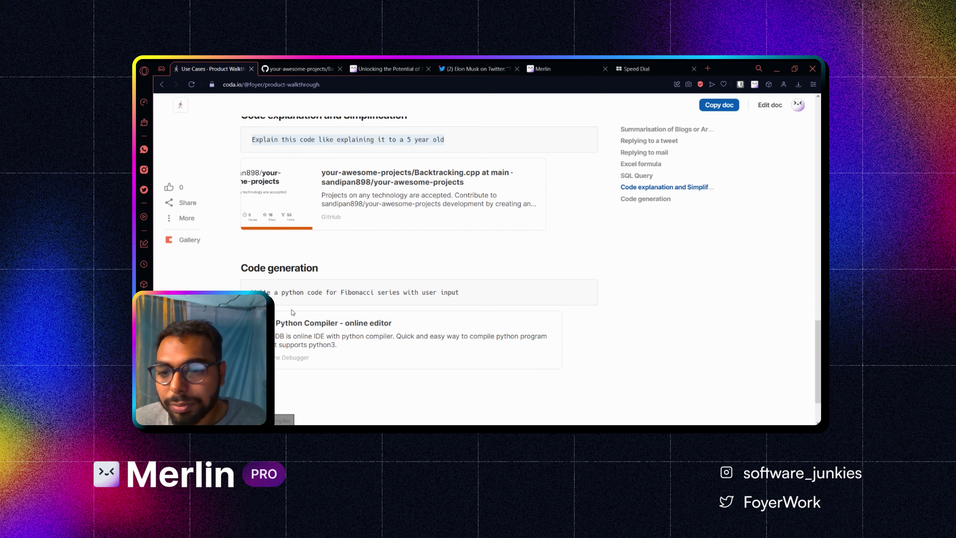
Open the Online Python Compiler link, then have Merlin generate a Fibonacci series program asking for the term count
{"action": "left_click", "coordinate": [289, 340]}
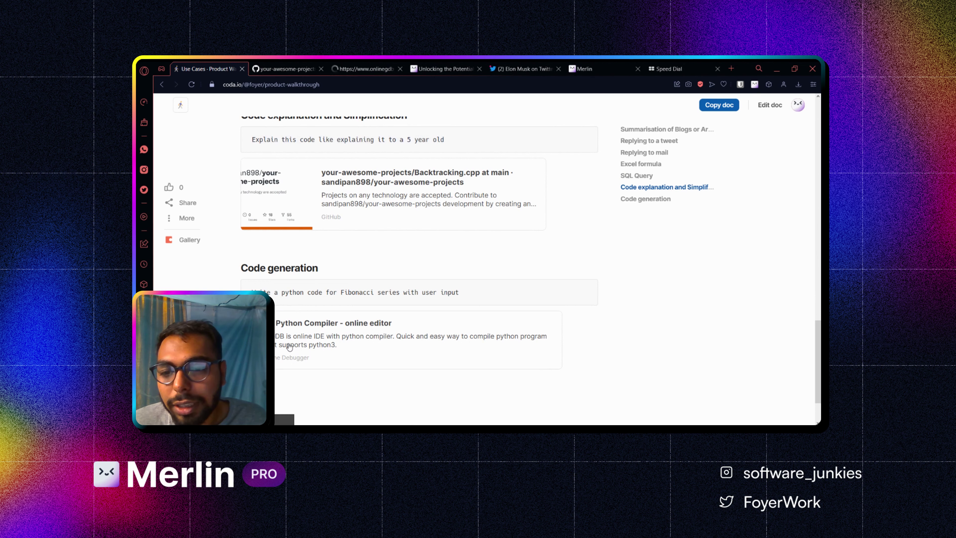
{"action": "left_click_drag", "start_coordinate": [252, 292], "coordinate": [461, 295]}
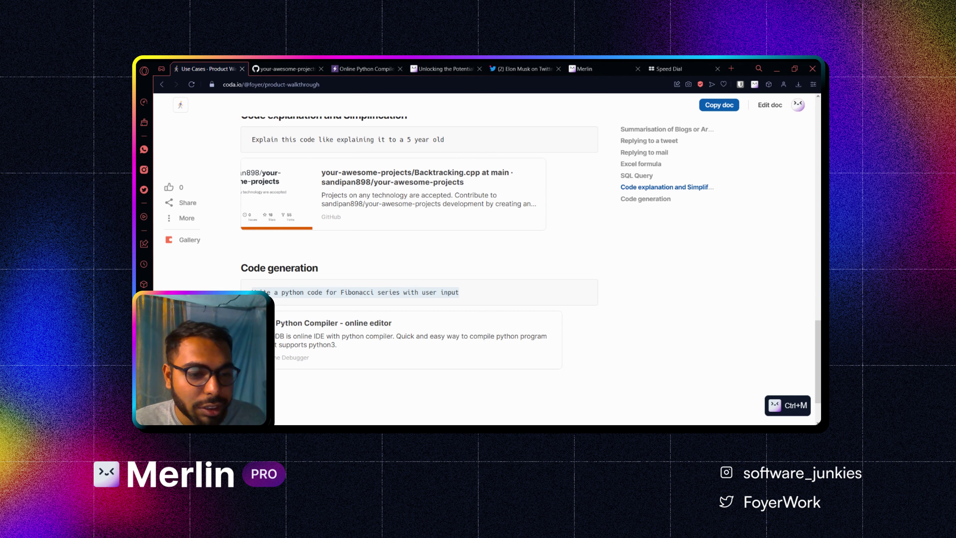
{"action": "key", "text": "ctrl+m"}
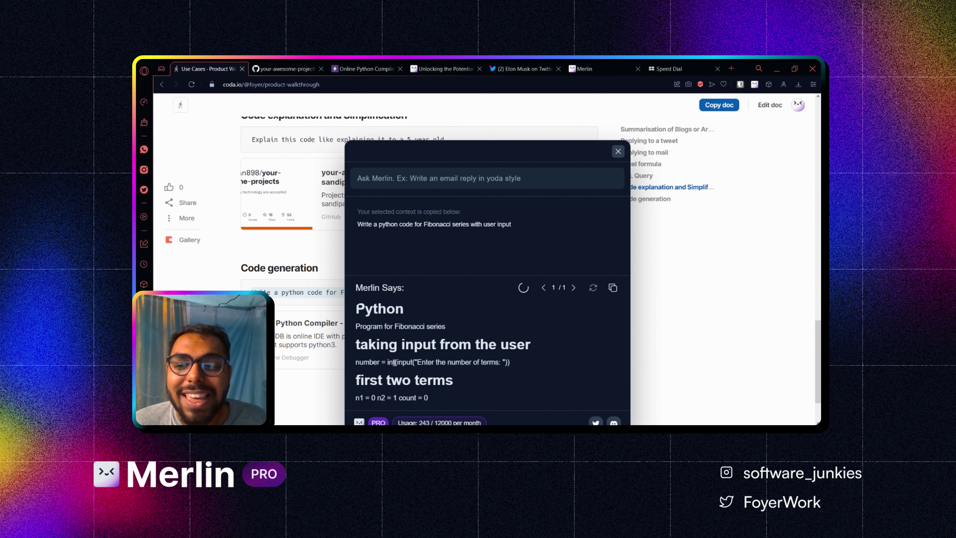
{"action": "scroll", "coordinate": [394, 363], "scroll_direction": "up", "scroll_amount": 1}
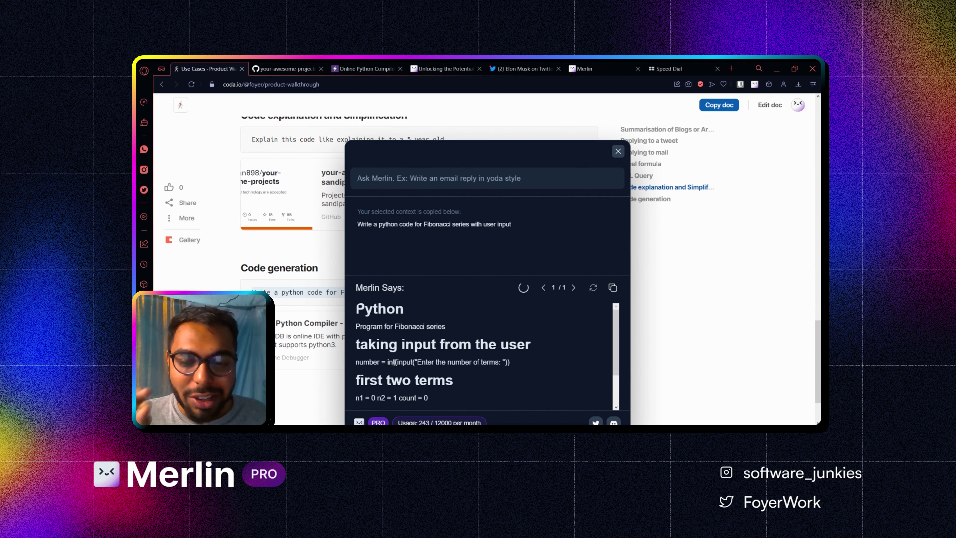
{"action": "scroll", "coordinate": [391, 377], "scroll_direction": "down", "scroll_amount": 1}
{"action": "scroll", "coordinate": [380, 369], "scroll_direction": "up", "scroll_amount": 1}
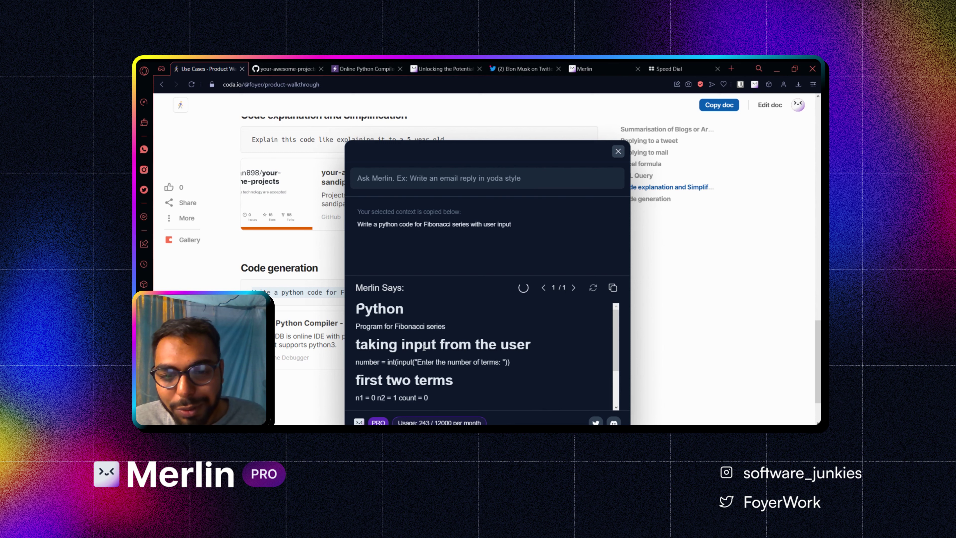
{"action": "scroll", "coordinate": [422, 349], "scroll_direction": "down", "scroll_amount": 1}
{"action": "scroll", "coordinate": [403, 349], "scroll_direction": "down", "scroll_amount": 1}
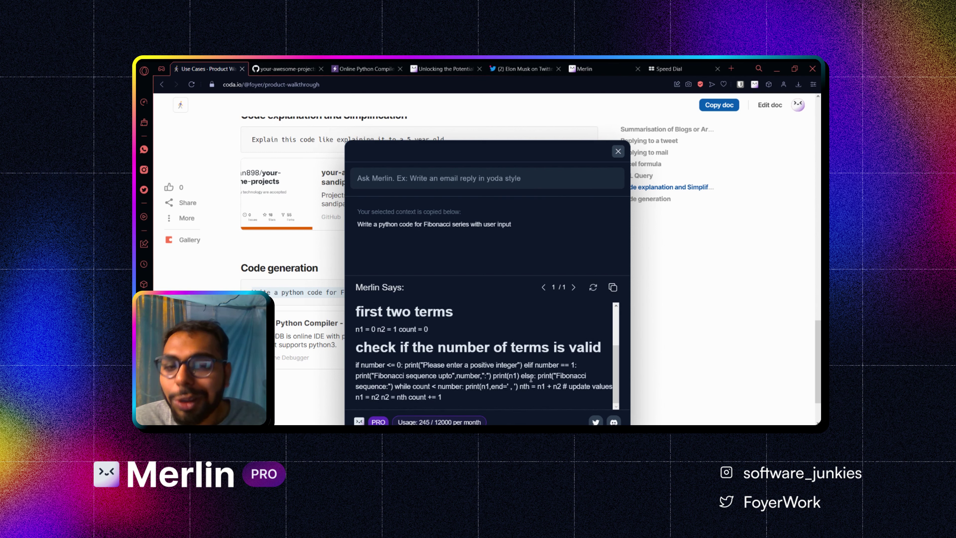
{"action": "scroll", "coordinate": [530, 378], "scroll_direction": "up", "scroll_amount": 2}
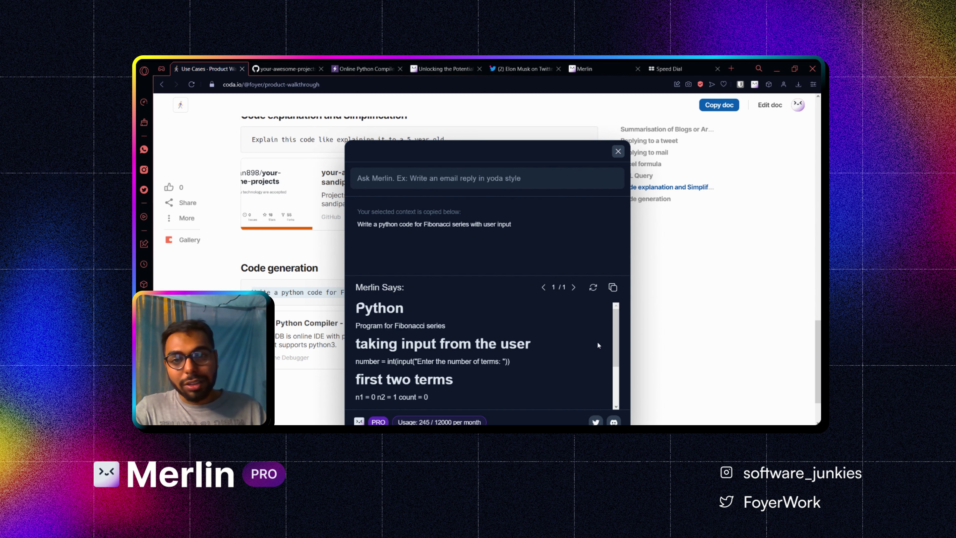
Close the Fibonacci answer and bring up an empty Merlin prompt with Ctrl+M over Code generation
{"action": "left_click", "coordinate": [618, 151]}
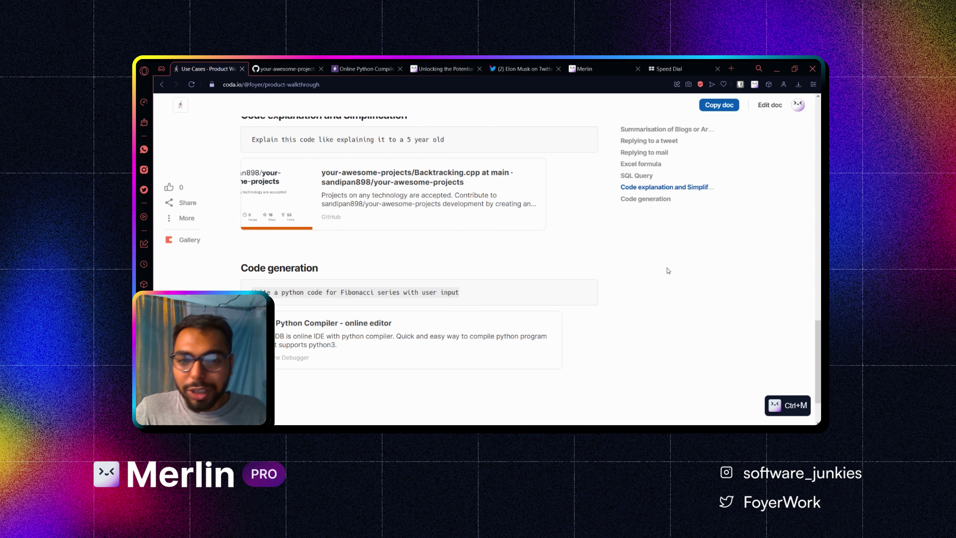
{"action": "scroll", "coordinate": [667, 272], "scroll_direction": "up", "scroll_amount": 12}
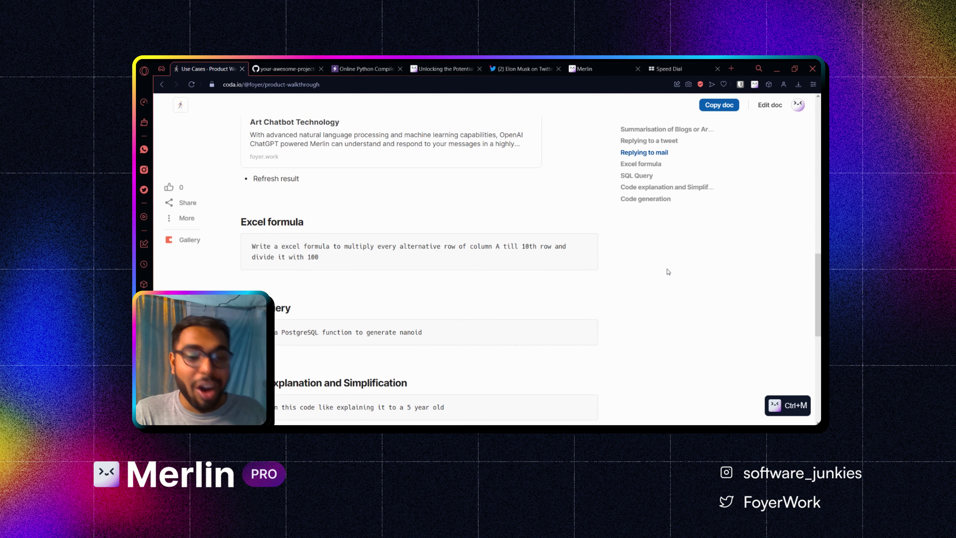
{"action": "scroll", "coordinate": [664, 272], "scroll_direction": "up", "scroll_amount": 12}
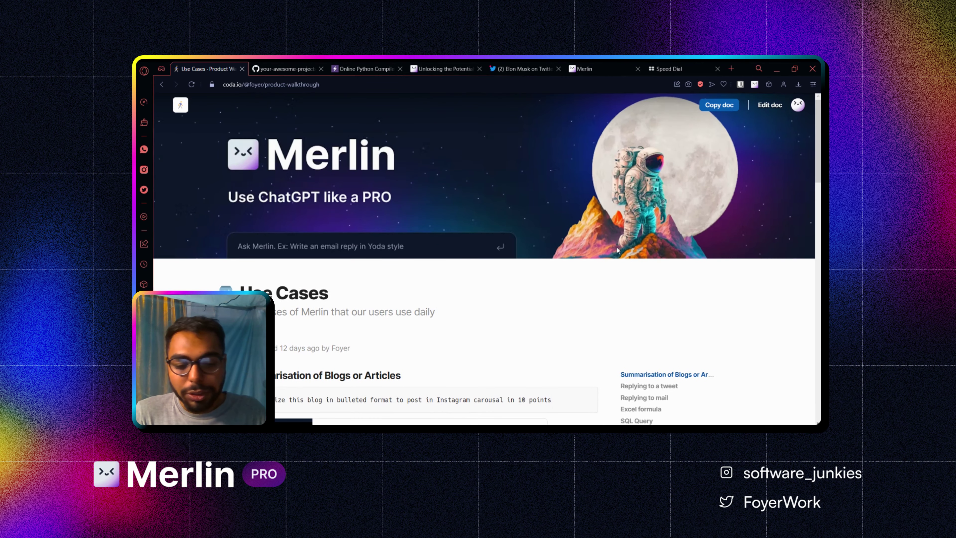
{"action": "key", "text": "ctrl+m"}
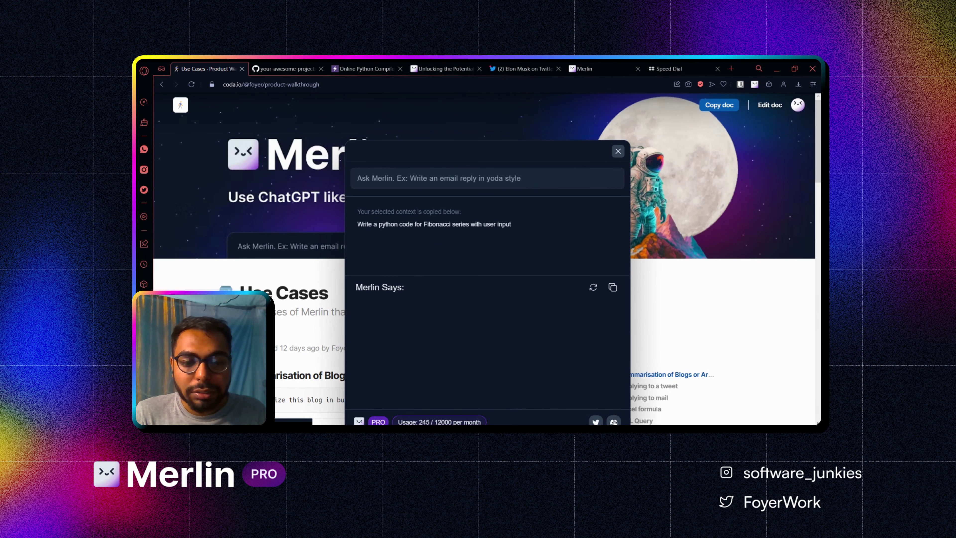
{"action": "left_click", "coordinate": [681, 320]}
{"action": "scroll", "coordinate": [496, 265], "scroll_direction": "down", "scroll_amount": 10}
{"action": "scroll", "coordinate": [490, 267], "scroll_direction": "down", "scroll_amount": 10}
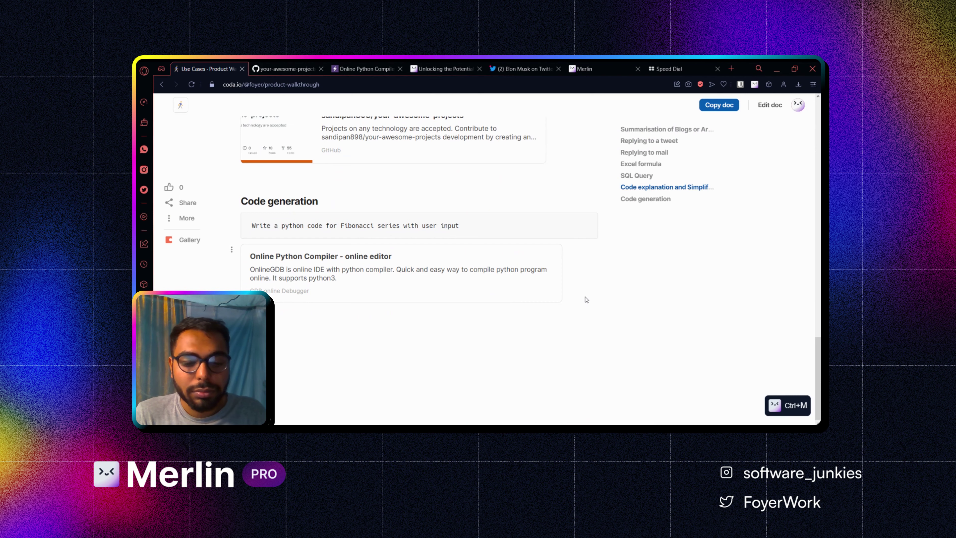
{"action": "key", "text": "ctrl+m"}
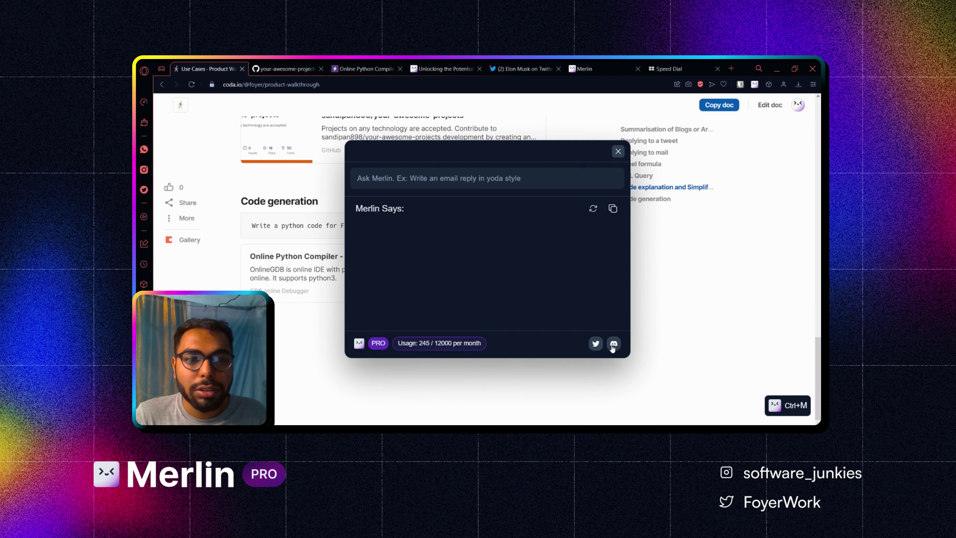
Open the Merlin toolbar icon's menu with icon toggles, dashboard, feedback and shortcut options
{"action": "left_click", "coordinate": [754, 84]}
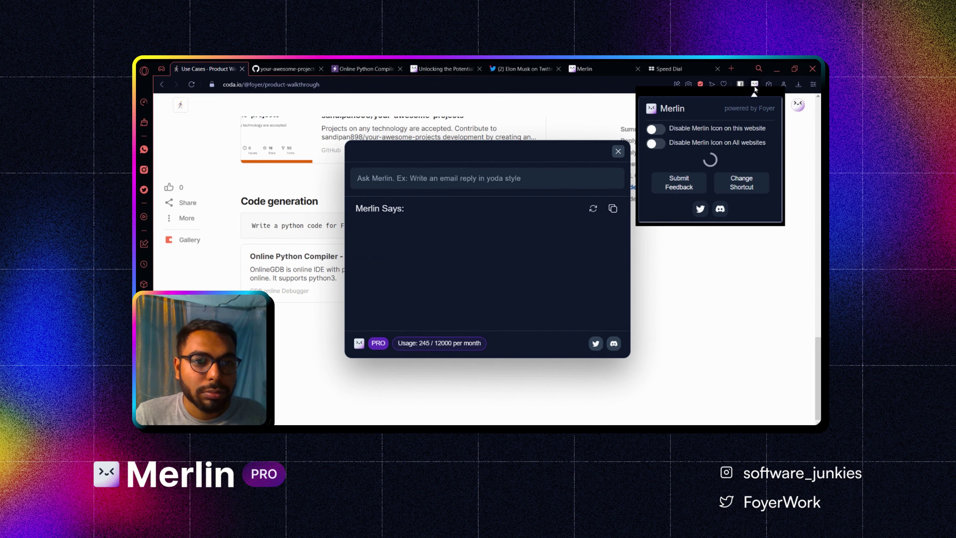